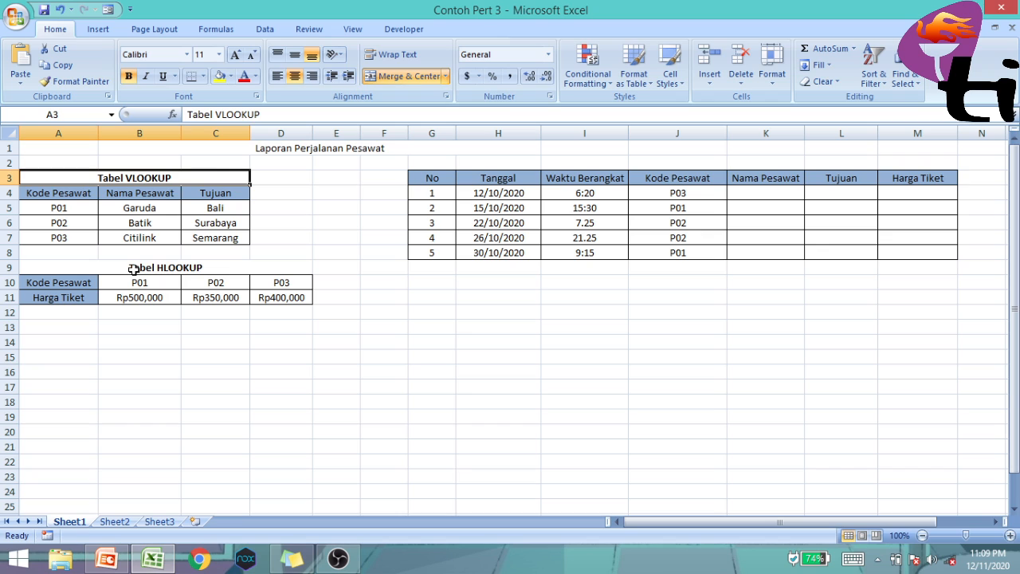
Examine the VLOOKUP and HLOOKUP reference tables and the column headings of the flight report table
{"action": "left_click", "coordinate": [244, 271]}
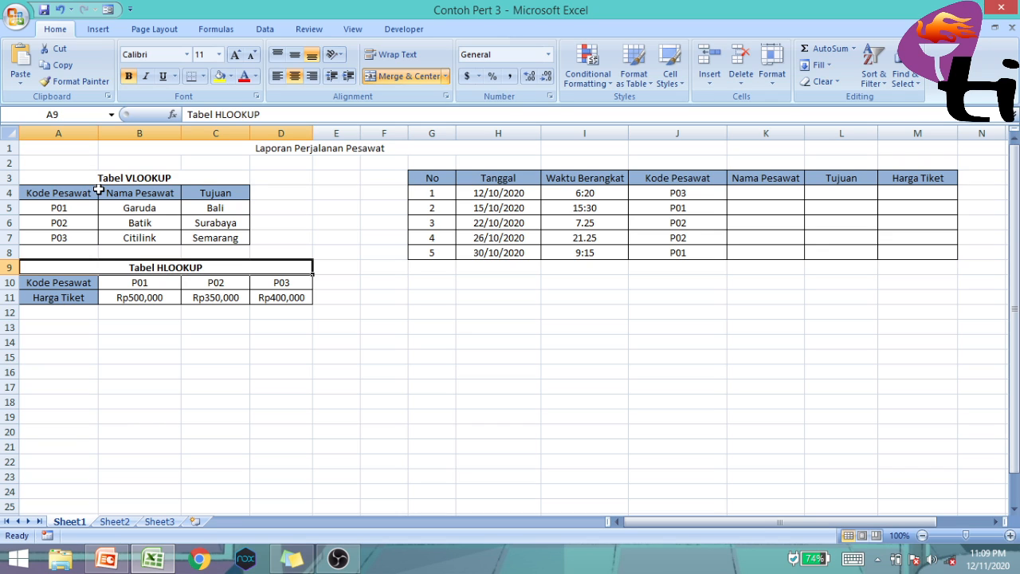
{"action": "left_click", "coordinate": [69, 178]}
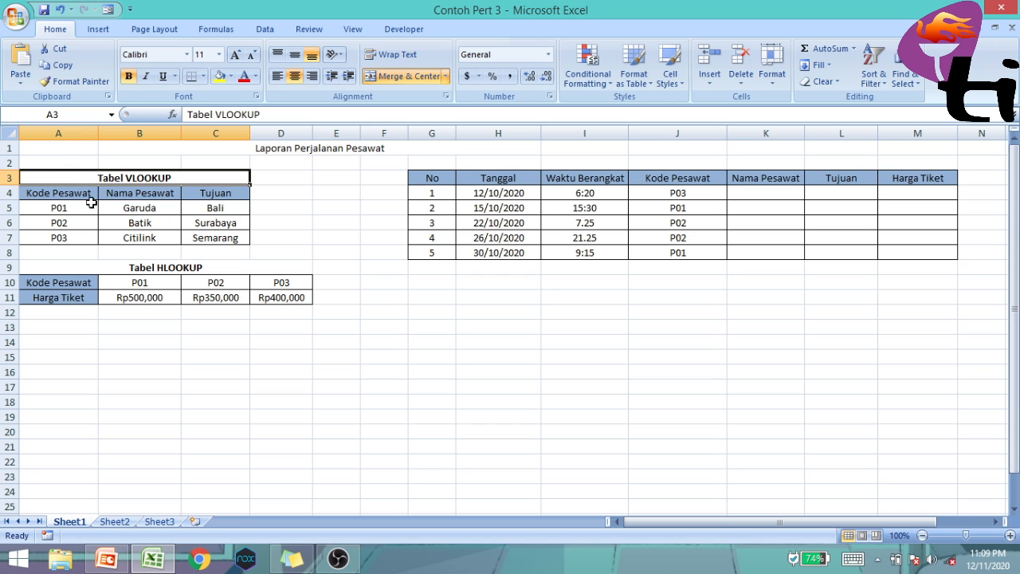
{"action": "left_click", "coordinate": [81, 272]}
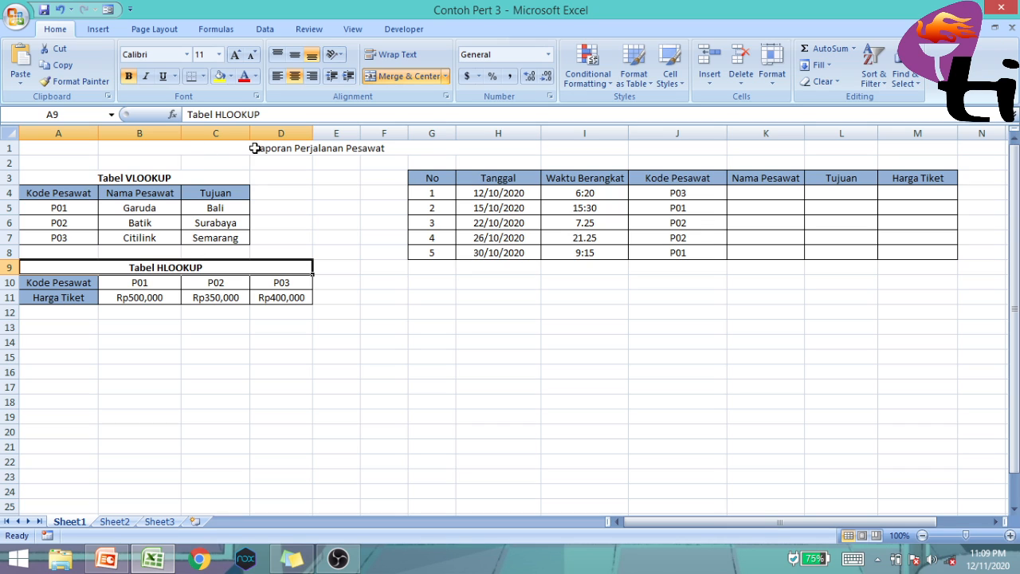
{"action": "left_click", "coordinate": [439, 151]}
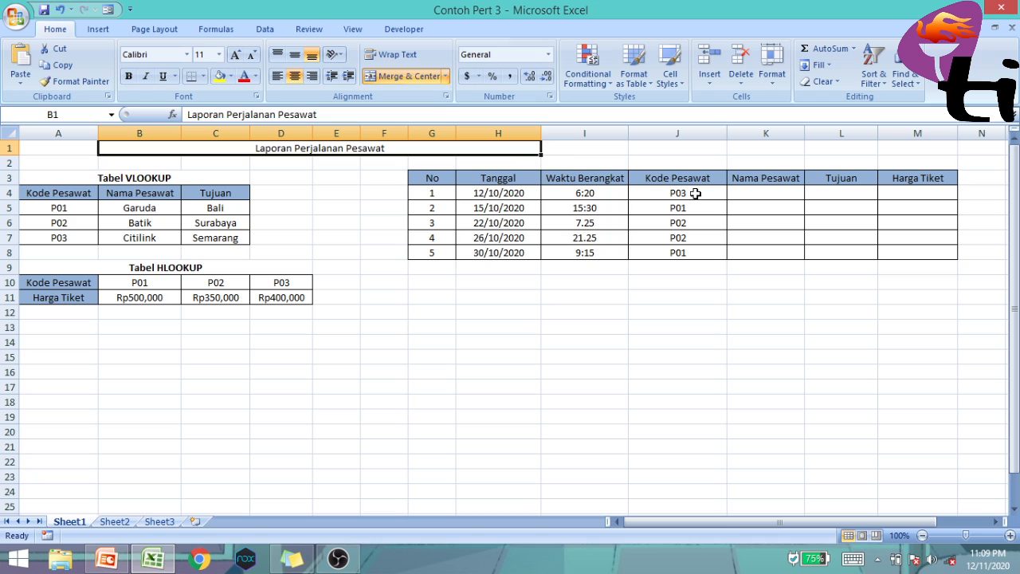
{"action": "left_click", "coordinate": [502, 179]}
{"action": "left_click", "coordinate": [600, 182]}
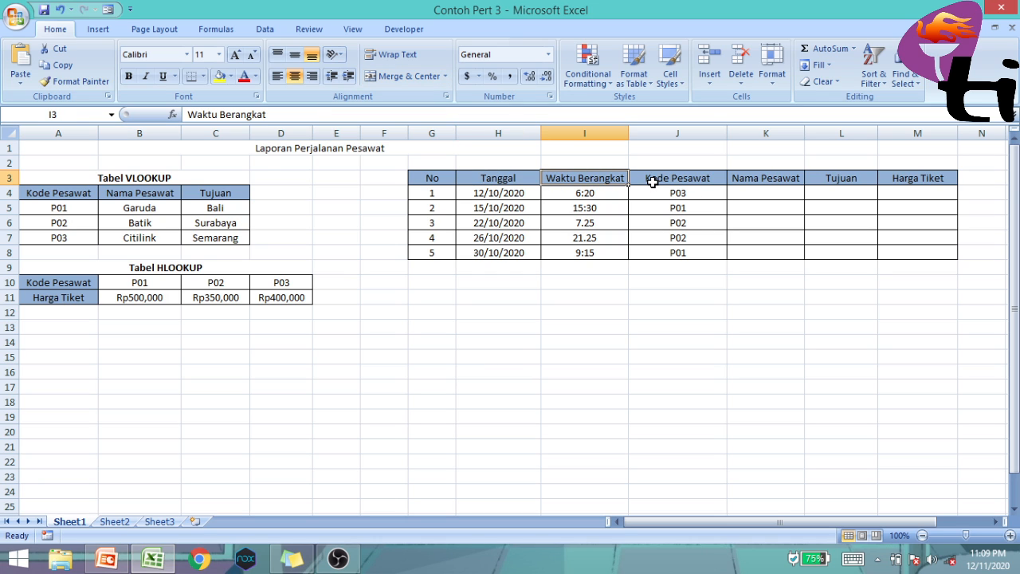
{"action": "left_click", "coordinate": [652, 182]}
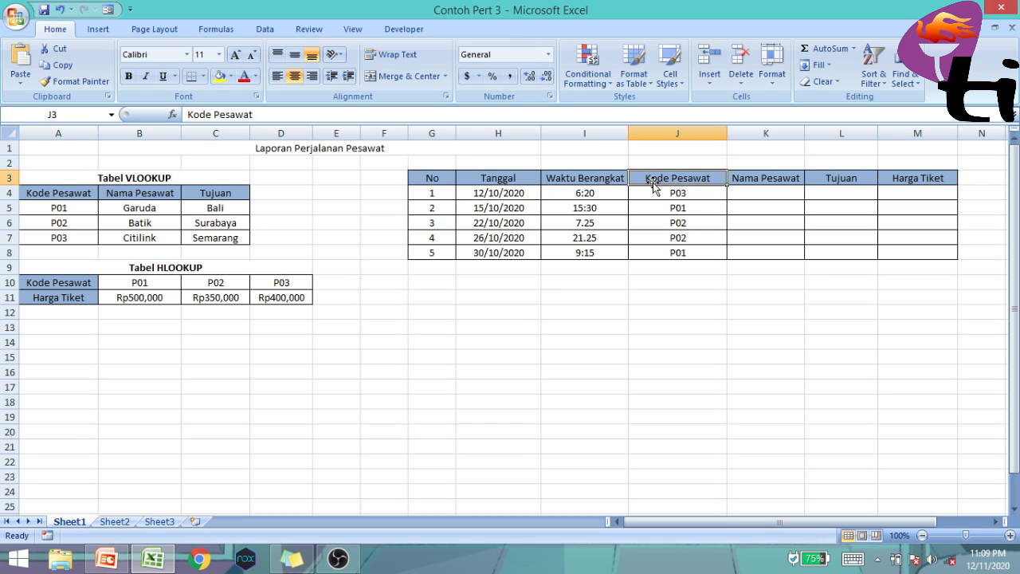
{"action": "left_click", "coordinate": [780, 182]}
{"action": "left_click", "coordinate": [842, 179]}
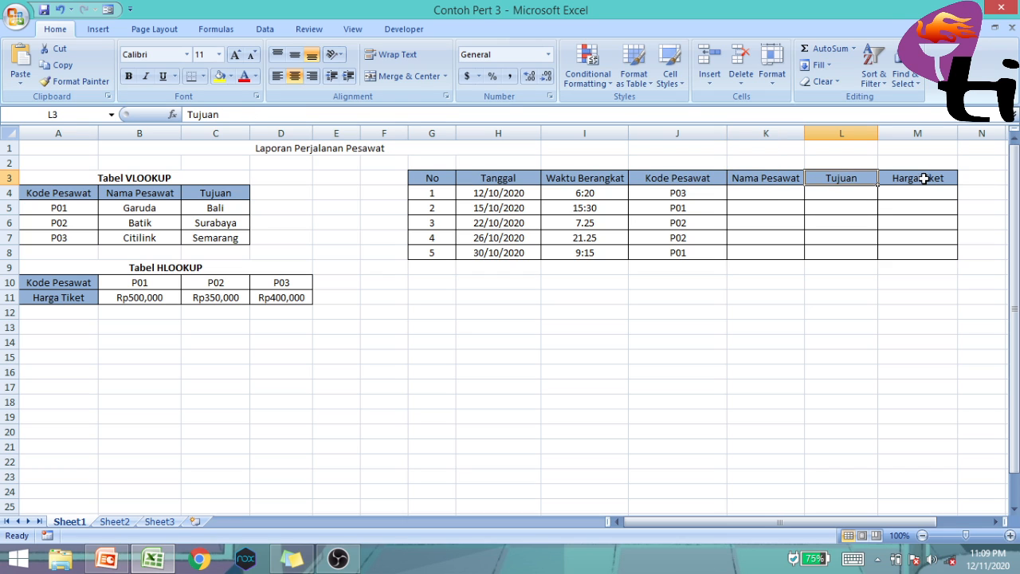
{"action": "left_click", "coordinate": [926, 178]}
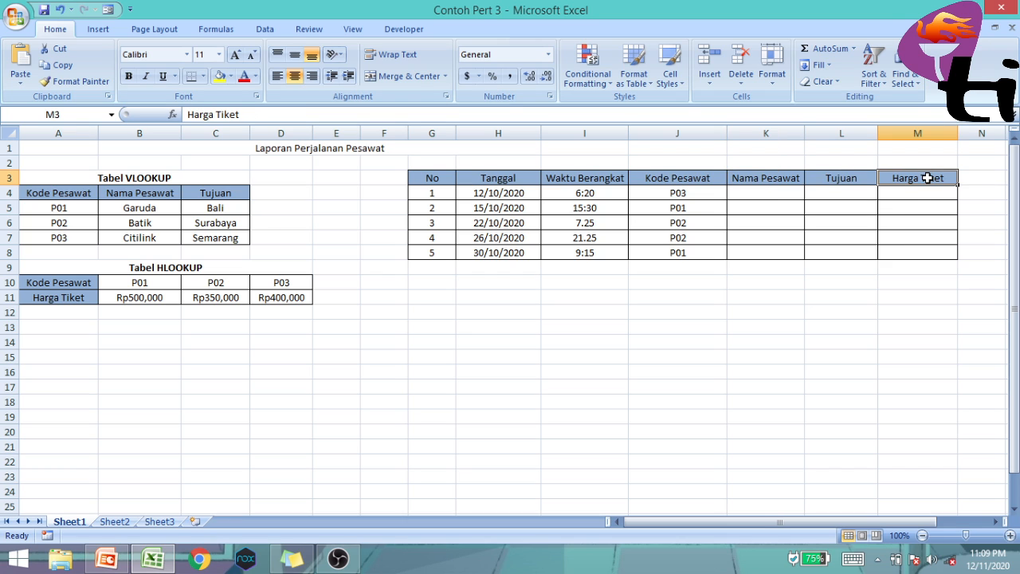
{"action": "left_click", "coordinate": [767, 178]}
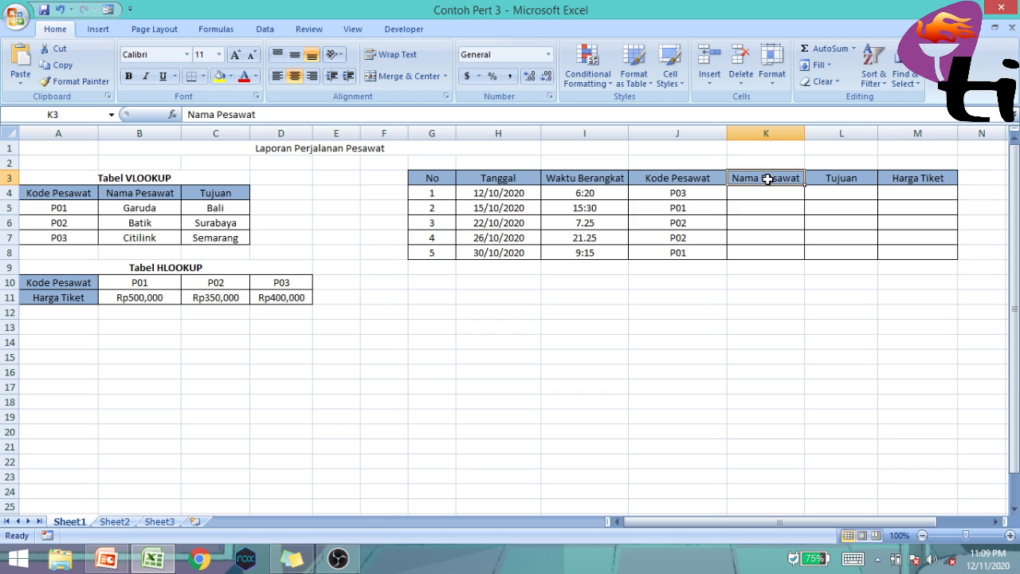
{"action": "left_click", "coordinate": [164, 192]}
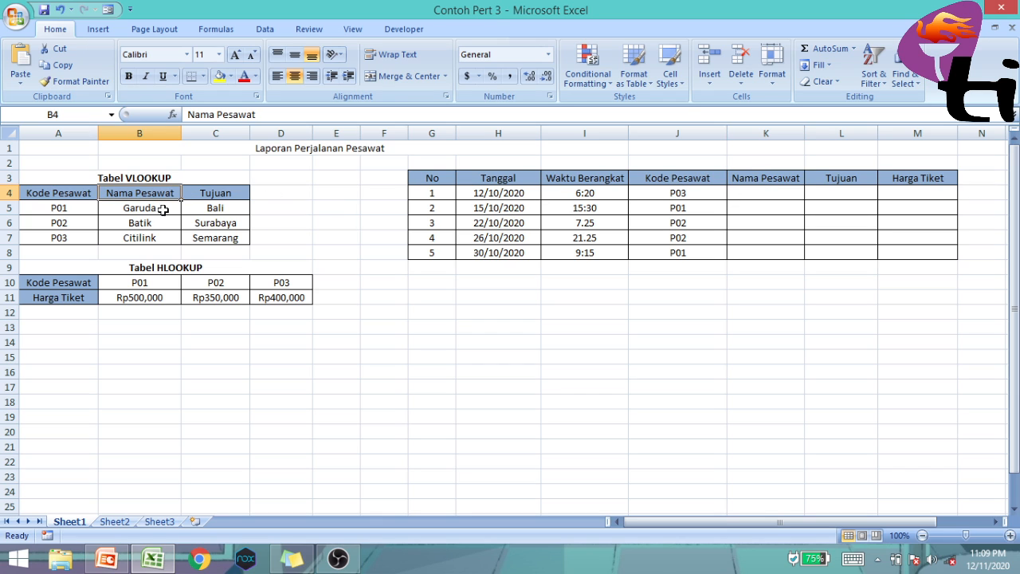
Enter =VLOOKUP(J4,A4:C7,2) in cell K4 to look up the first flight's Nama Pesawat
{"action": "left_click", "coordinate": [742, 190]}
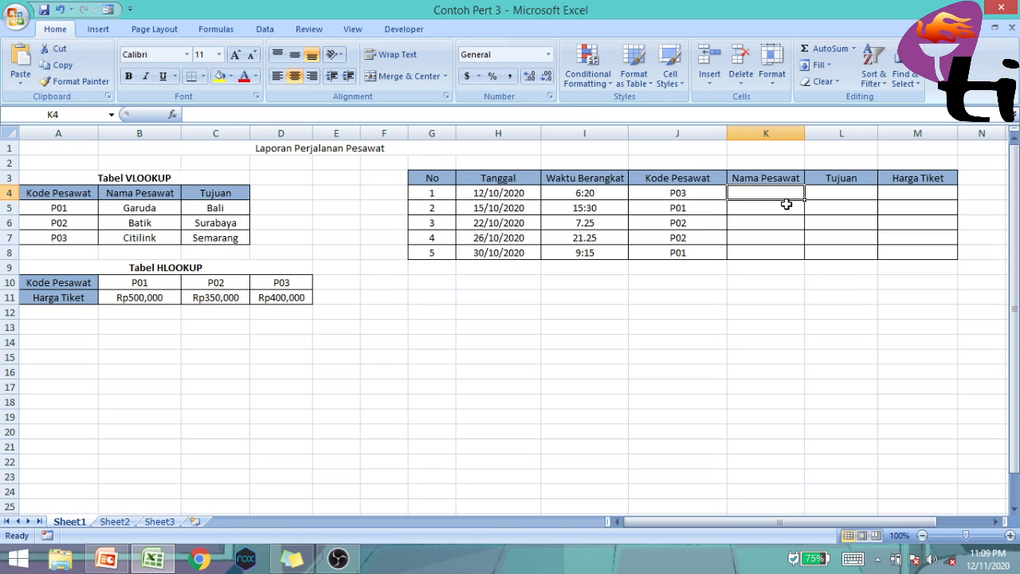
{"action": "type", "text": "=VLO"}
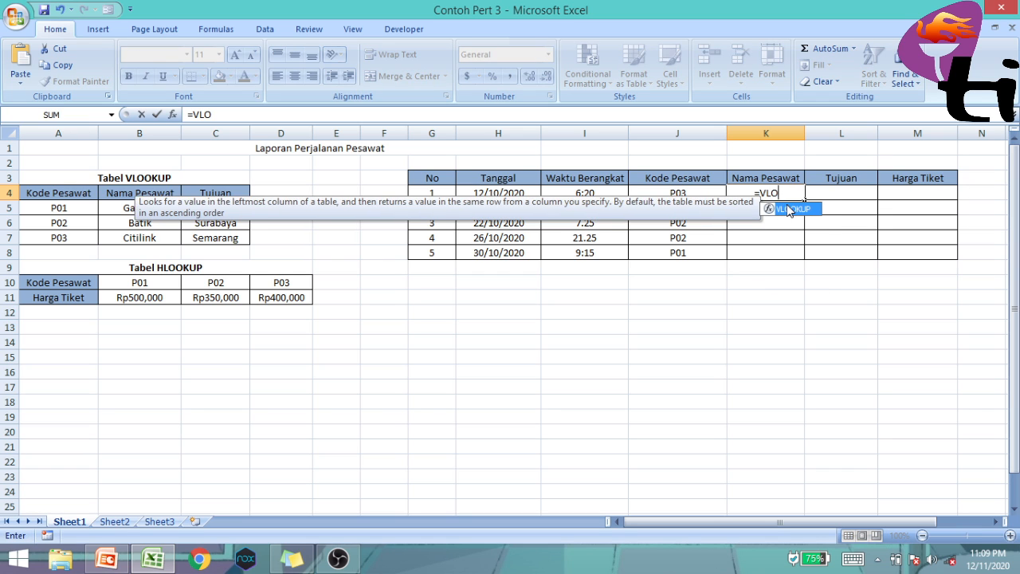
{"action": "type", "text": "OKUP("}
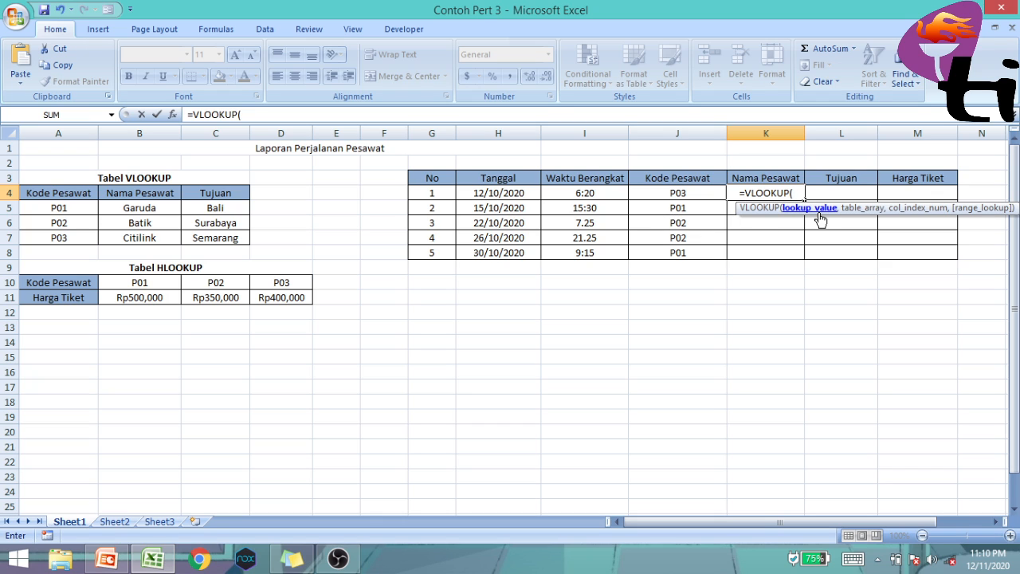
{"action": "left_click", "coordinate": [713, 193]}
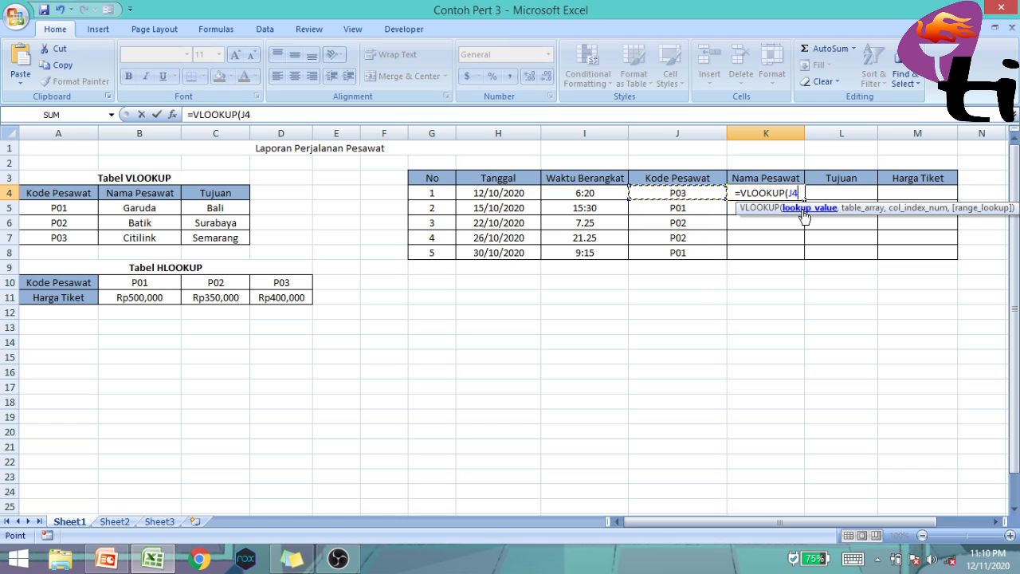
{"action": "type", "text": ","}
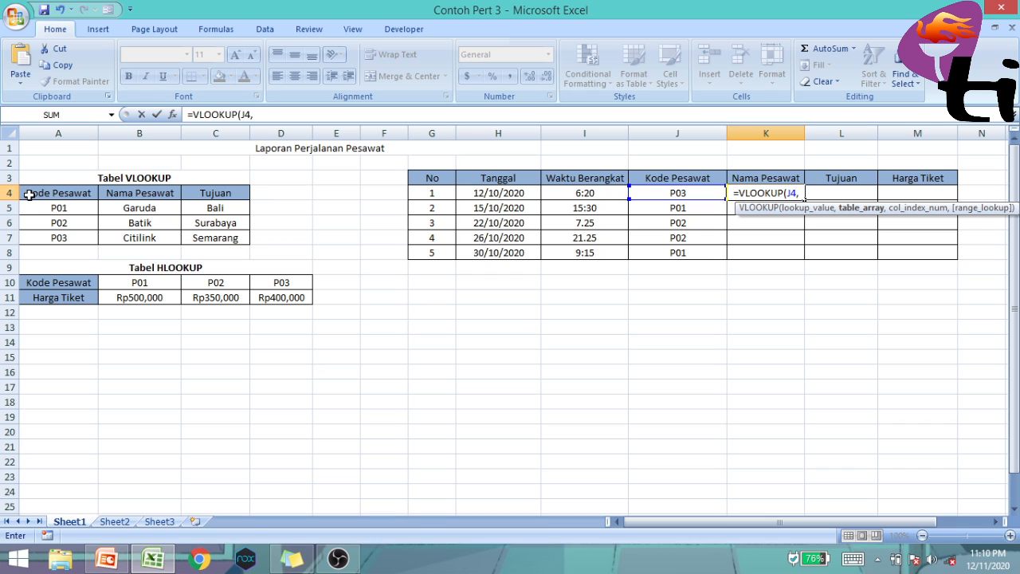
{"action": "left_click_drag", "start_coordinate": [28, 194], "coordinate": [212, 238]}
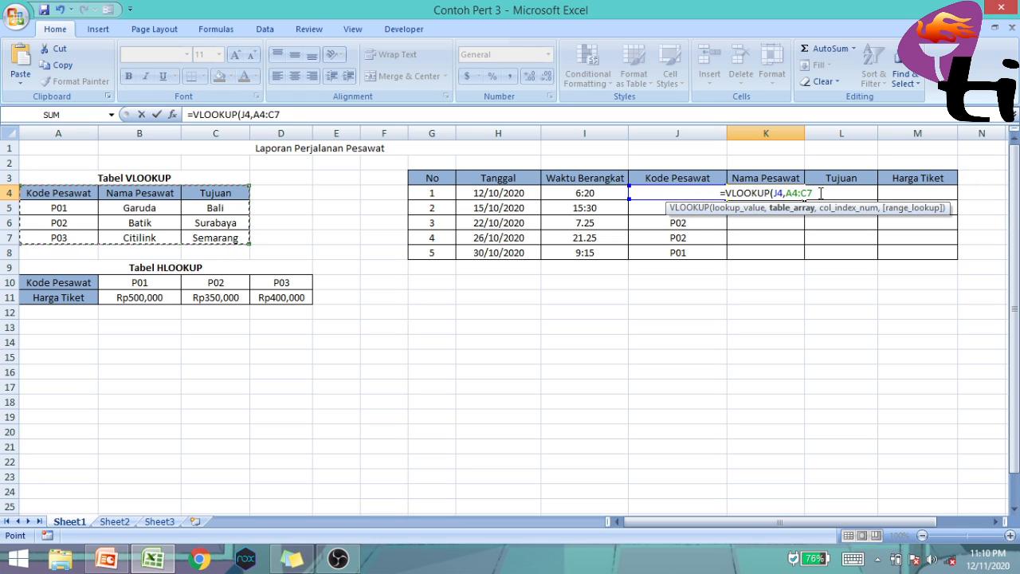
{"action": "type", "text": ","}
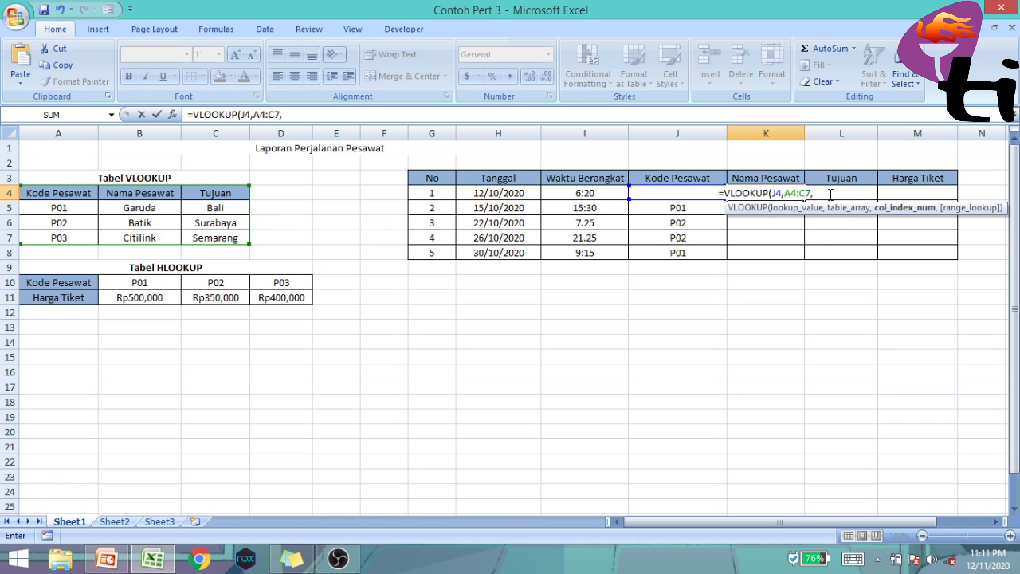
{"action": "type", "text": "2)"}
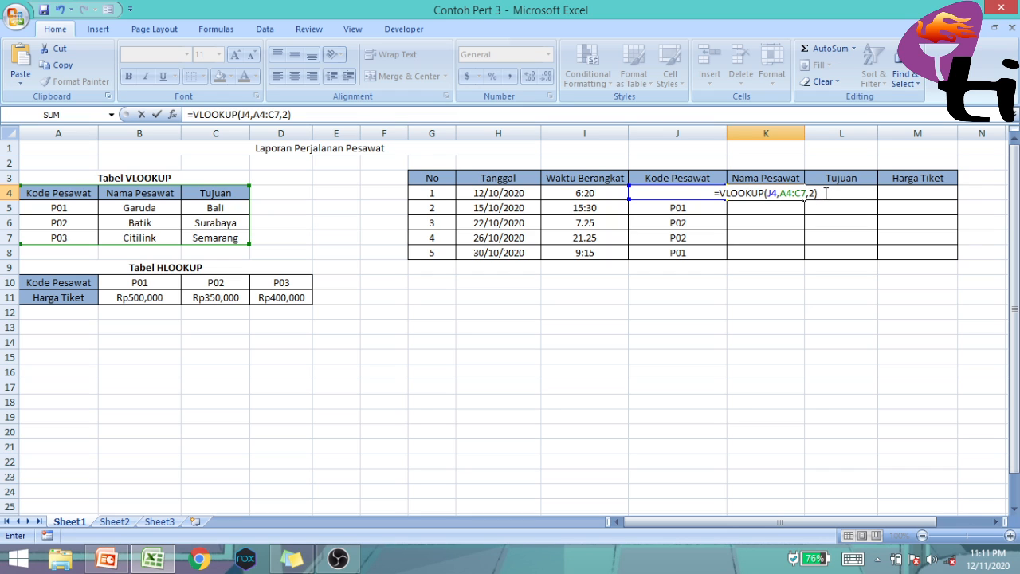
{"action": "key", "text": "Return"}
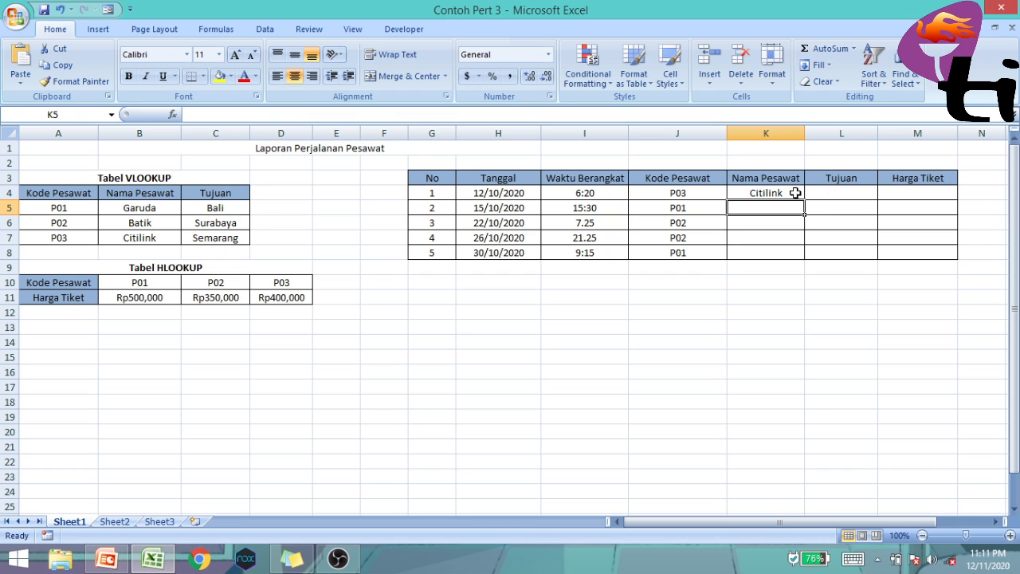
Check K4 against its code and the reference table, and fill its formula down through K8
{"action": "left_click", "coordinate": [785, 193]}
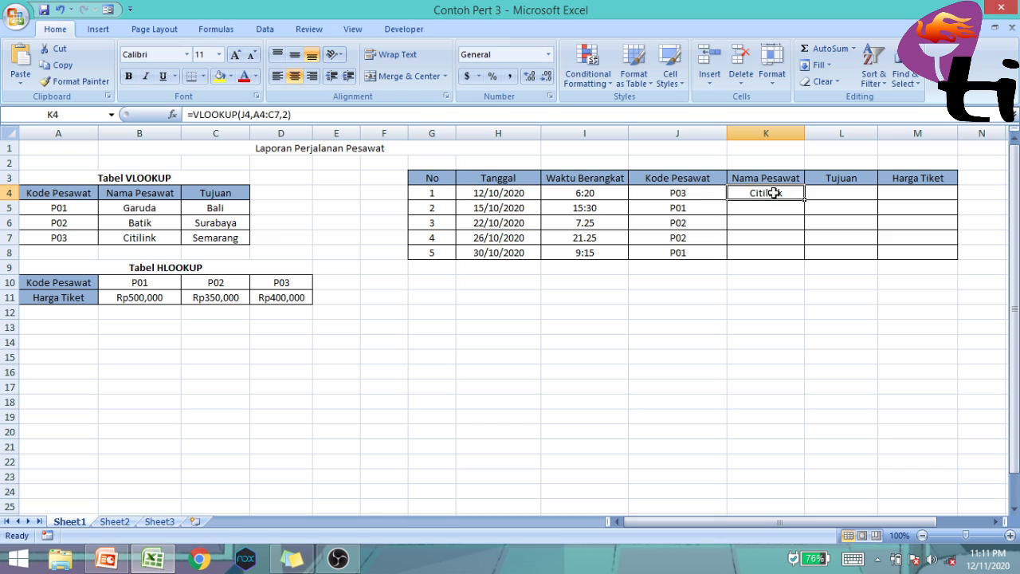
{"action": "left_click", "coordinate": [691, 191]}
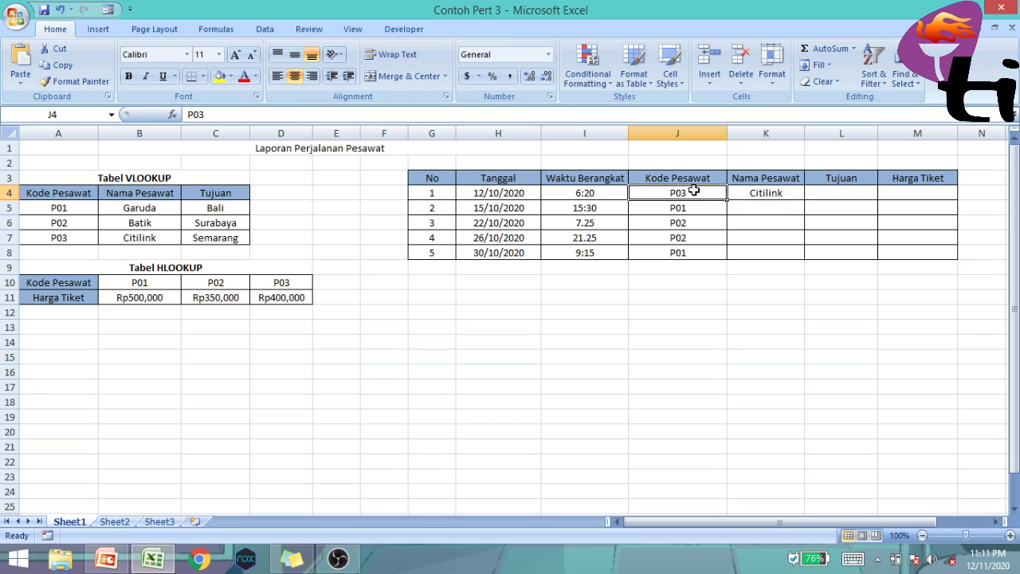
{"action": "left_click", "coordinate": [157, 239]}
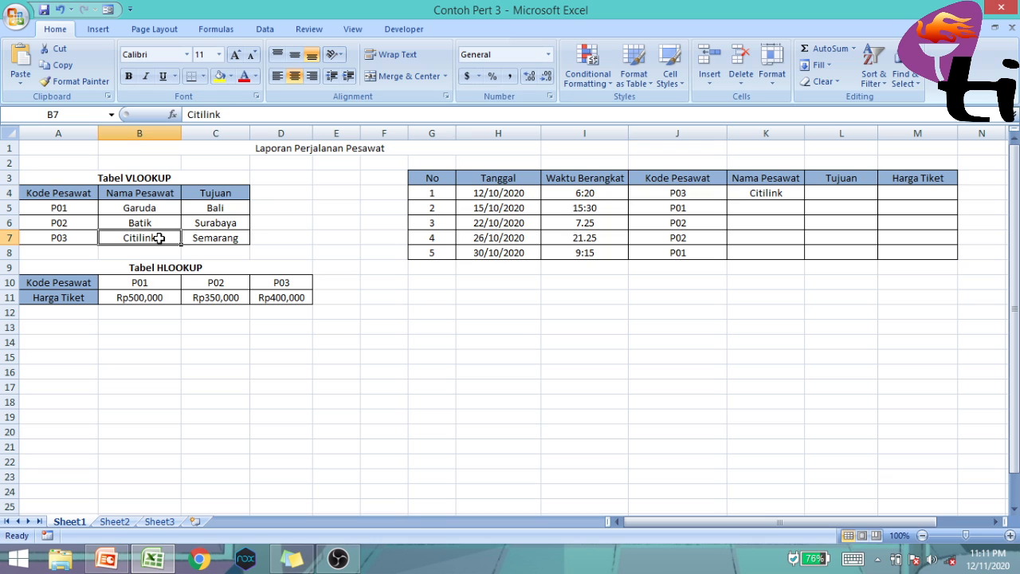
{"action": "left_click", "coordinate": [787, 195]}
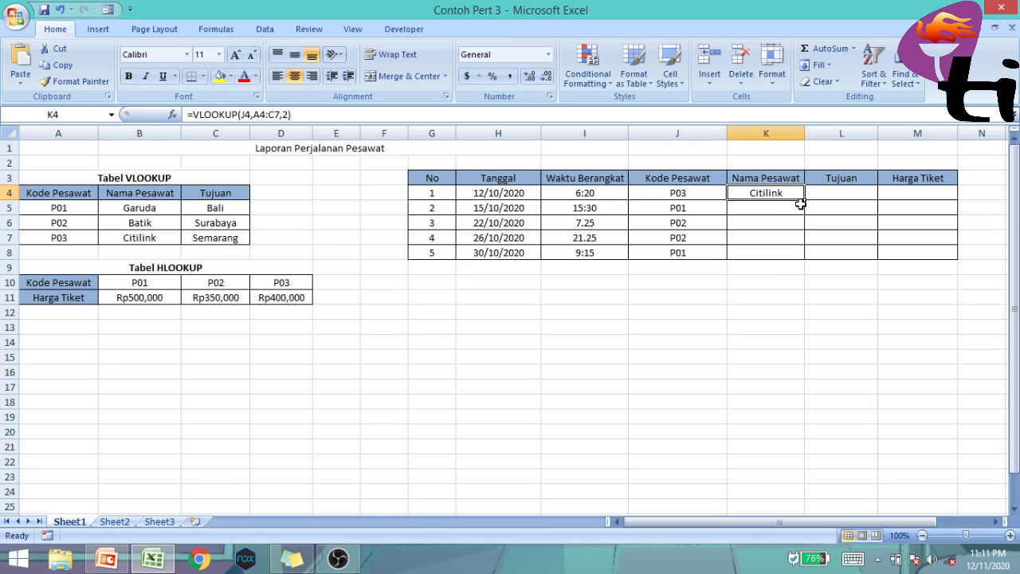
{"action": "left_click_drag", "start_coordinate": [803, 200], "coordinate": [800, 258]}
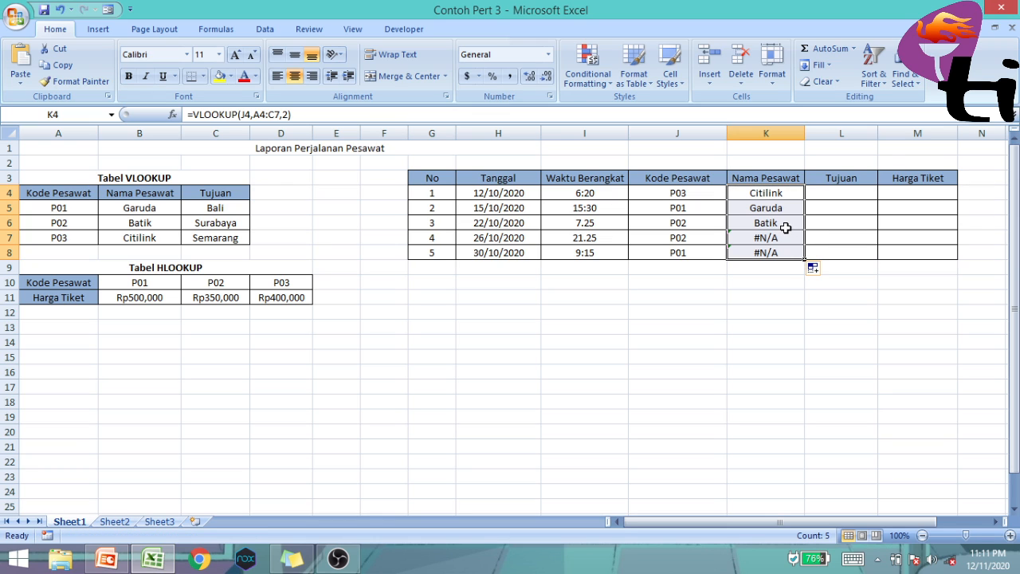
Correct the table range in K7's lookup formula to A4:C7, giving =VLOOKUP(J7,A4:C7,2)
{"action": "left_click", "coordinate": [787, 237]}
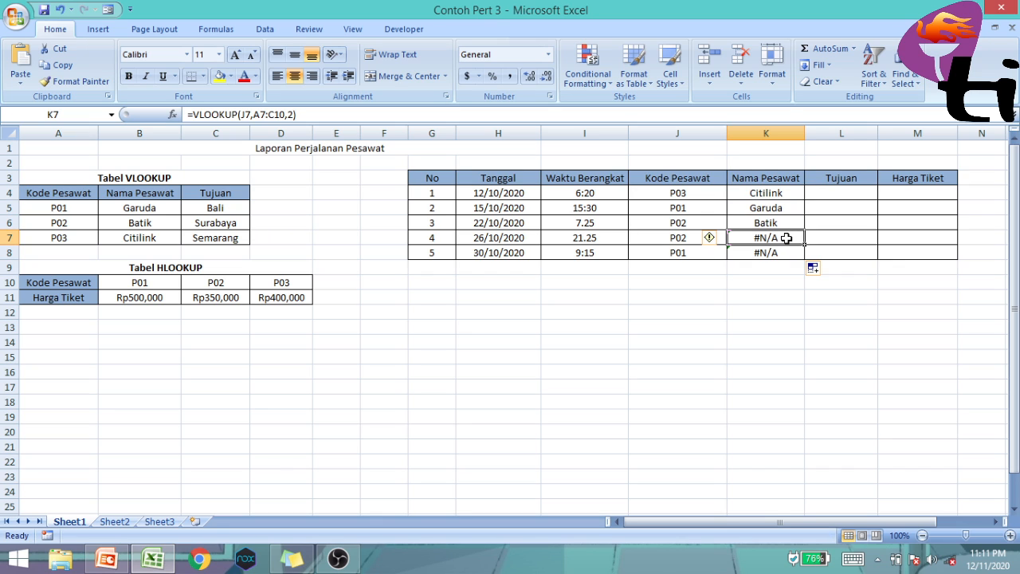
{"action": "left_click", "coordinate": [265, 116]}
{"action": "key", "text": "BackSpace"}
{"action": "type", "text": "4"}
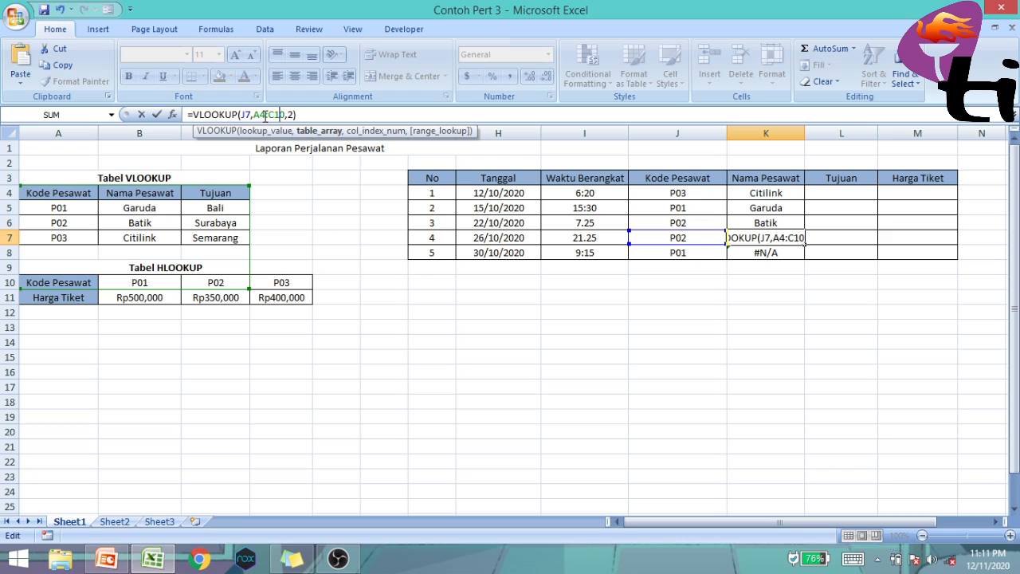
{"action": "key", "text": "BackSpace"}
{"action": "key", "text": "BackSpace"}
{"action": "type", "text": "7"}
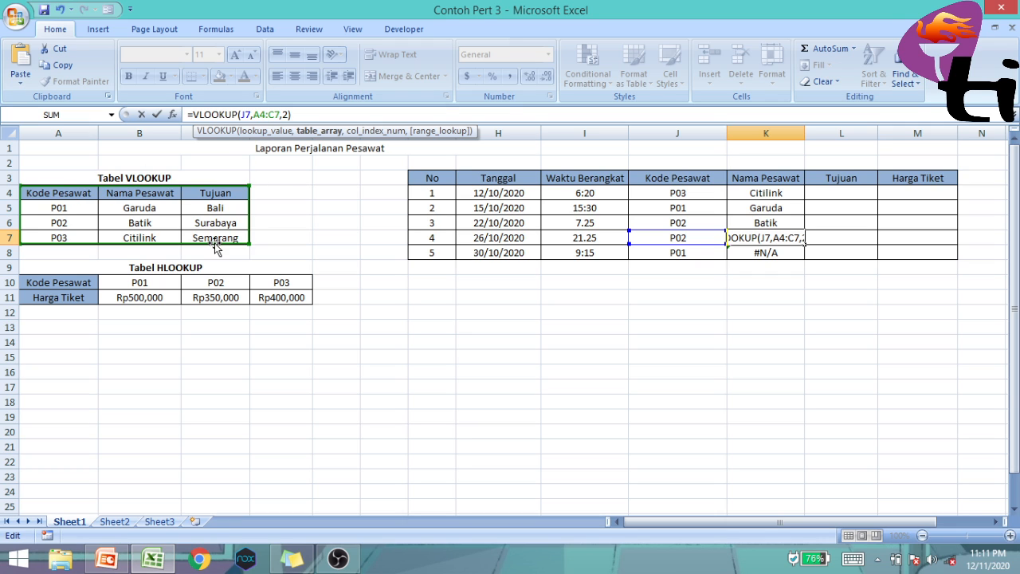
{"action": "left_click", "coordinate": [288, 115]}
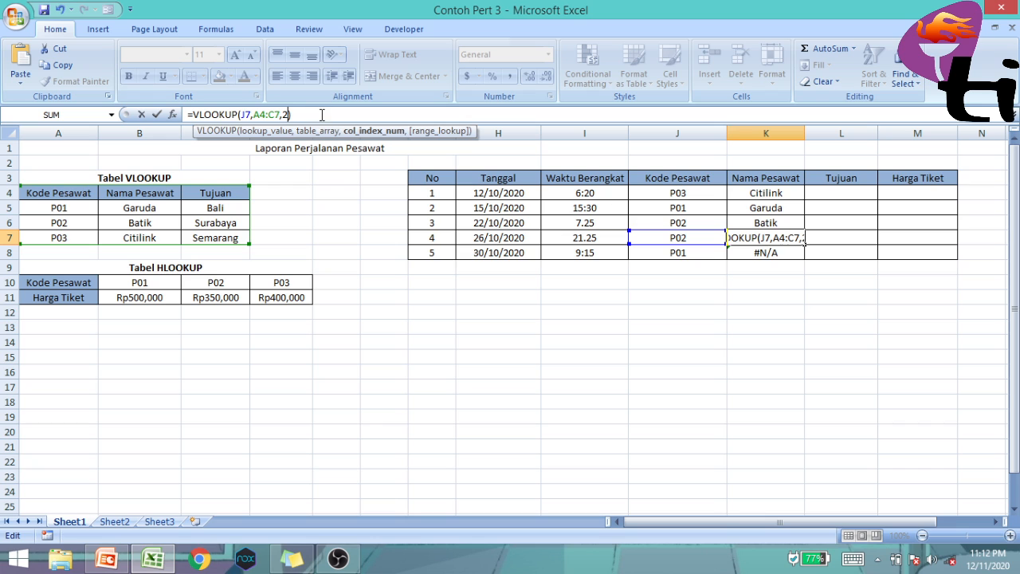
{"action": "key", "text": "Return"}
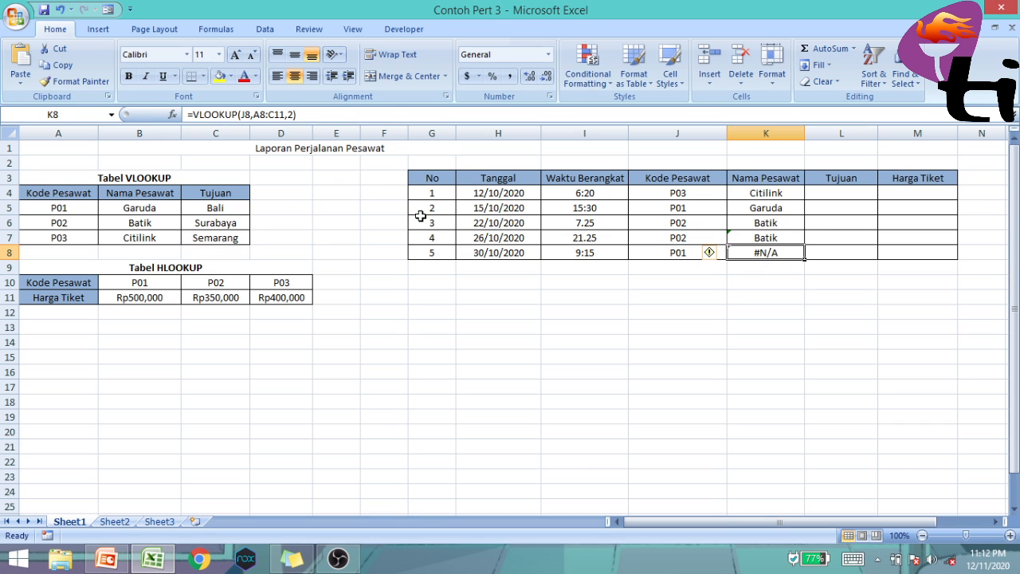
Correct the table range in K8's lookup formula to A4:C7, keeping J8 as the lookup value
{"action": "left_click", "coordinate": [267, 114]}
{"action": "key", "text": "BackSpace"}
{"action": "type", "text": "4"}
{"action": "key", "text": "BackSpace"}
{"action": "key", "text": "BackSpace"}
{"action": "key", "text": "BackSpace"}
{"action": "type", "text": "C7"}
{"action": "key", "text": "Return"}
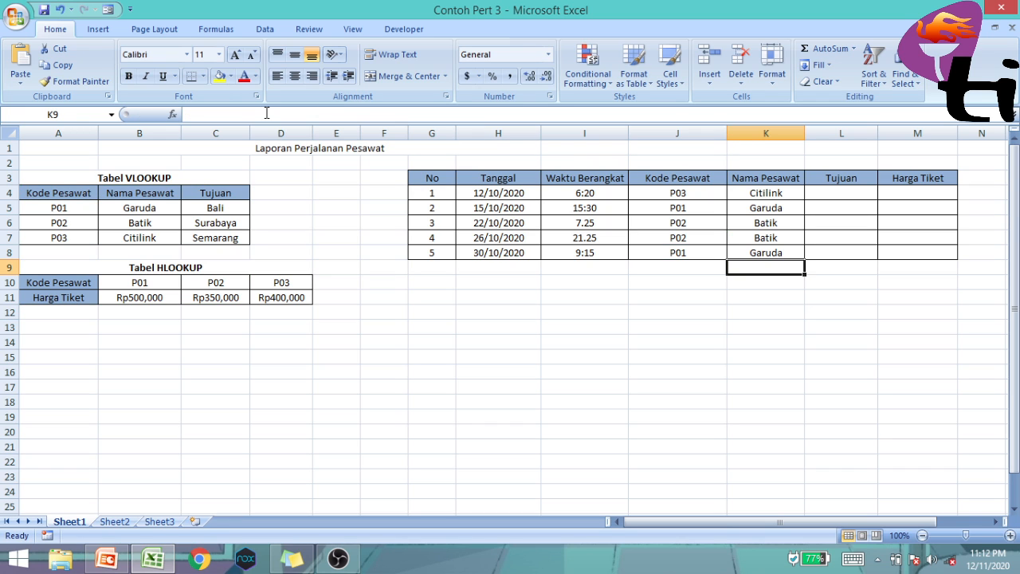
Compare the Kode Pesawat and Nama Pesawat entries of the second and third flights
{"action": "left_click", "coordinate": [736, 208]}
{"action": "left_click", "coordinate": [707, 208]}
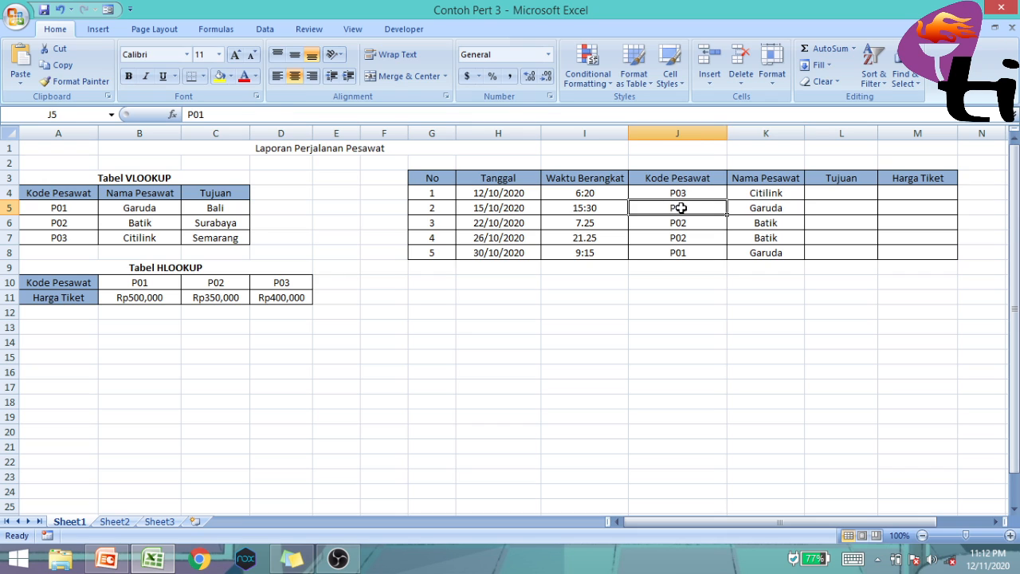
{"action": "left_click", "coordinate": [790, 208]}
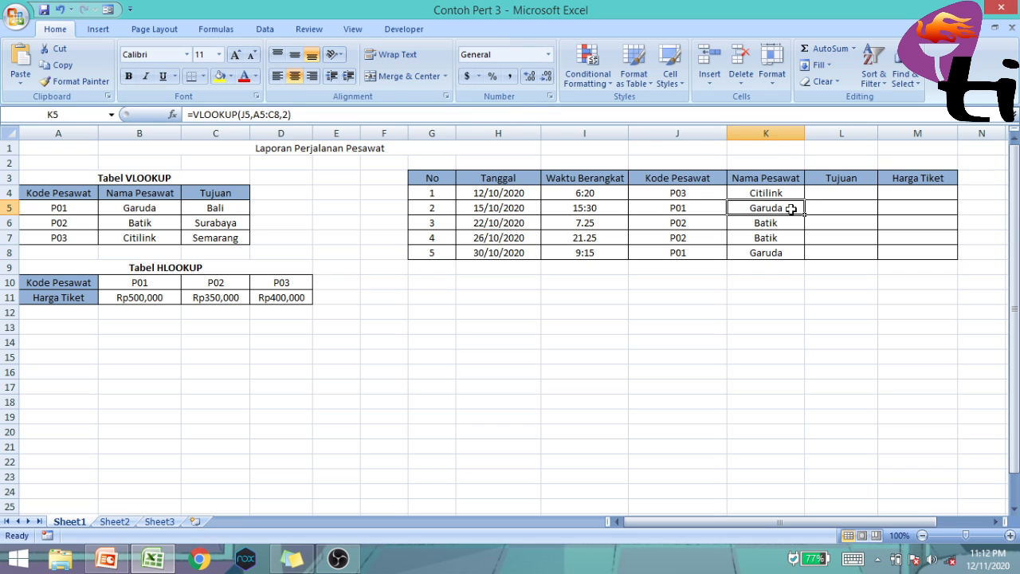
{"action": "left_click", "coordinate": [711, 224]}
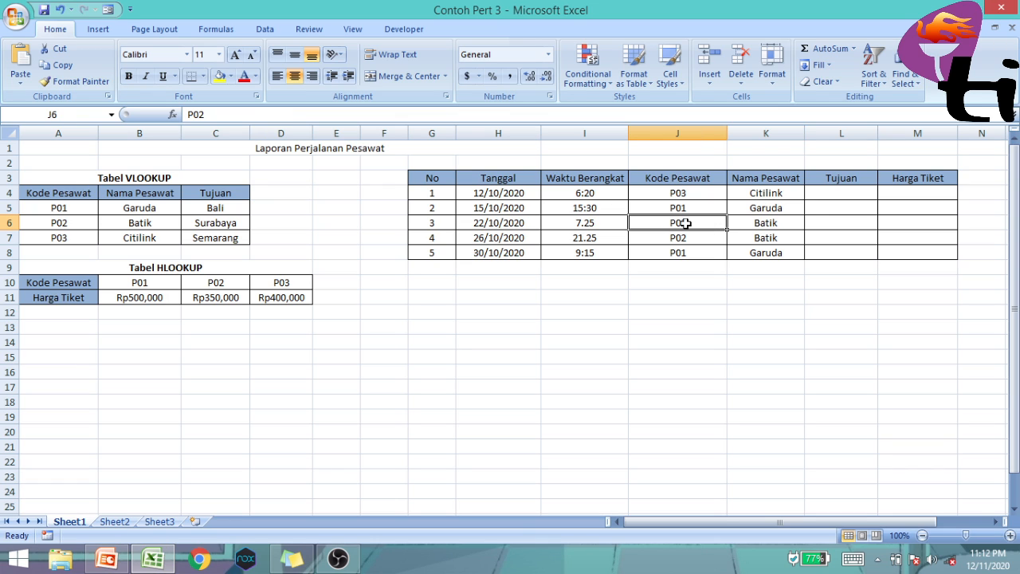
{"action": "left_click", "coordinate": [791, 224]}
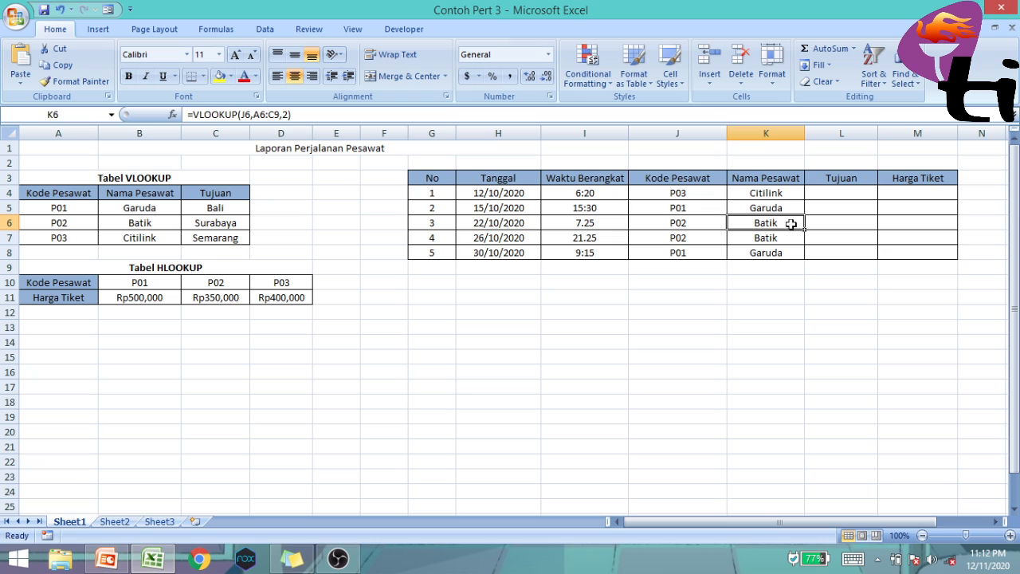
Enter =VLOOKUP(J4,A4:C7,3) in L4 to look up the first flight's Tujuan
{"action": "left_click", "coordinate": [863, 188]}
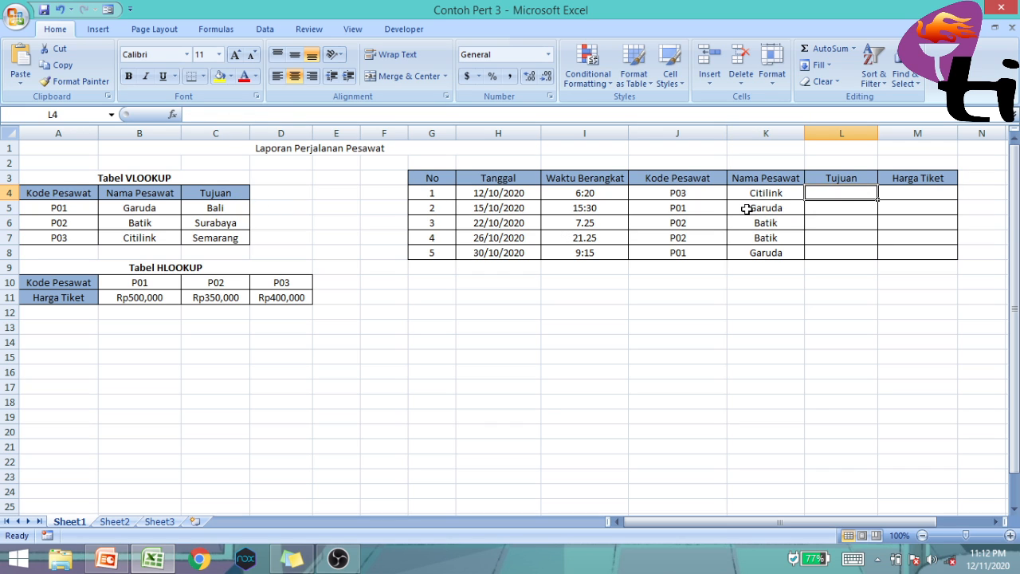
{"action": "type", "text": "=VL"}
{"action": "type", "text": "OOK"}
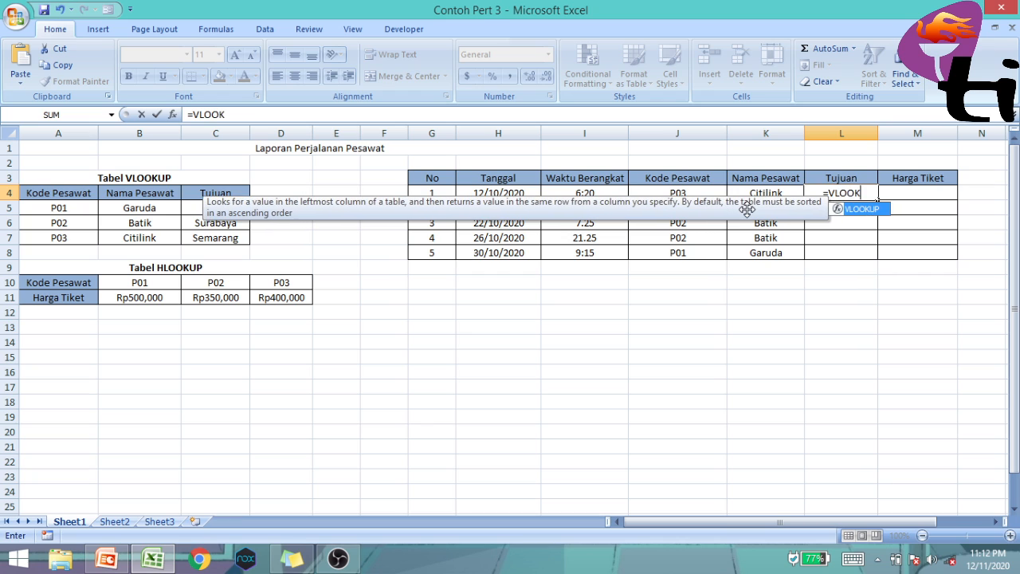
{"action": "type", "text": "UP("}
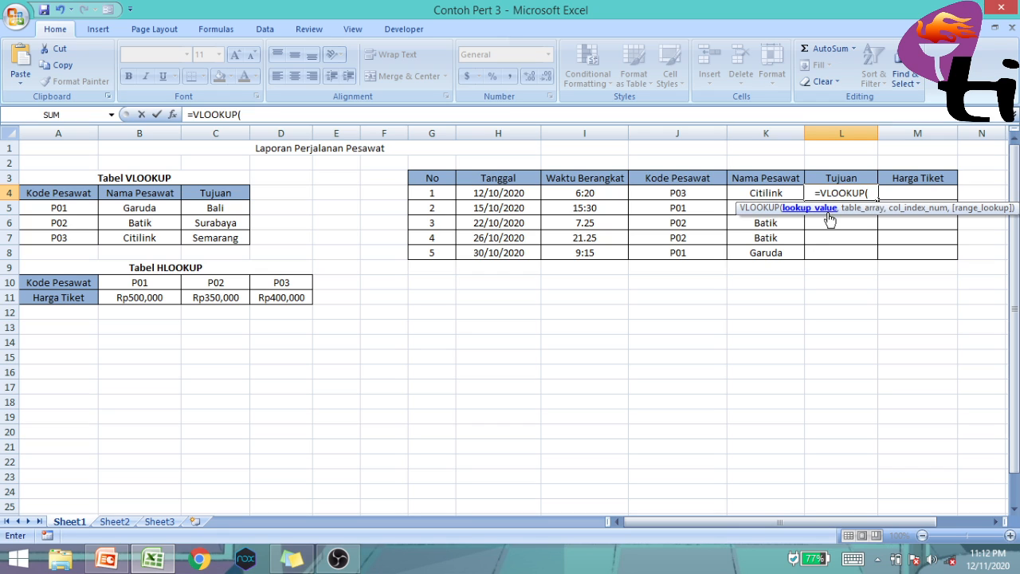
{"action": "left_click", "coordinate": [699, 192]}
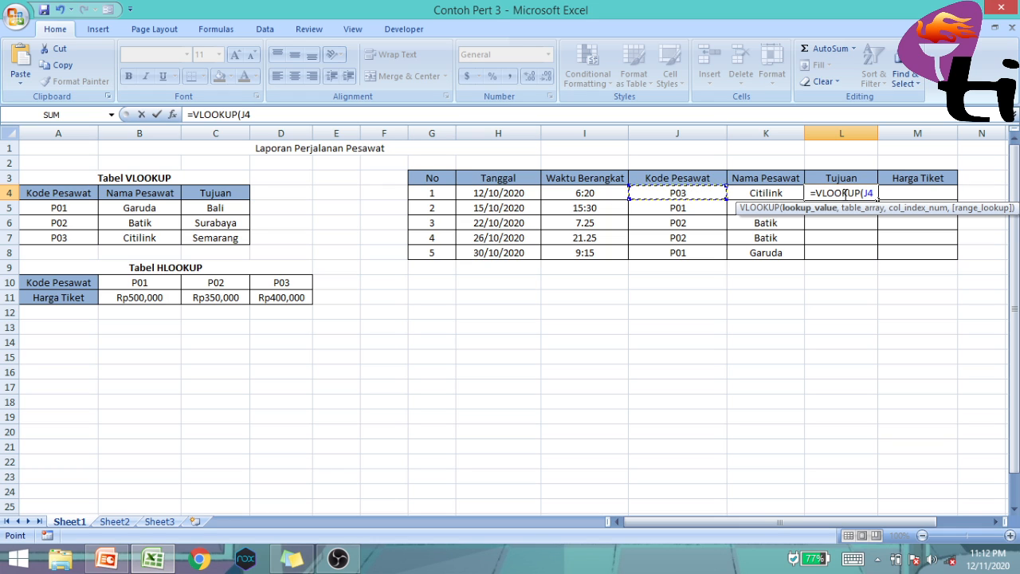
{"action": "type", "text": ","}
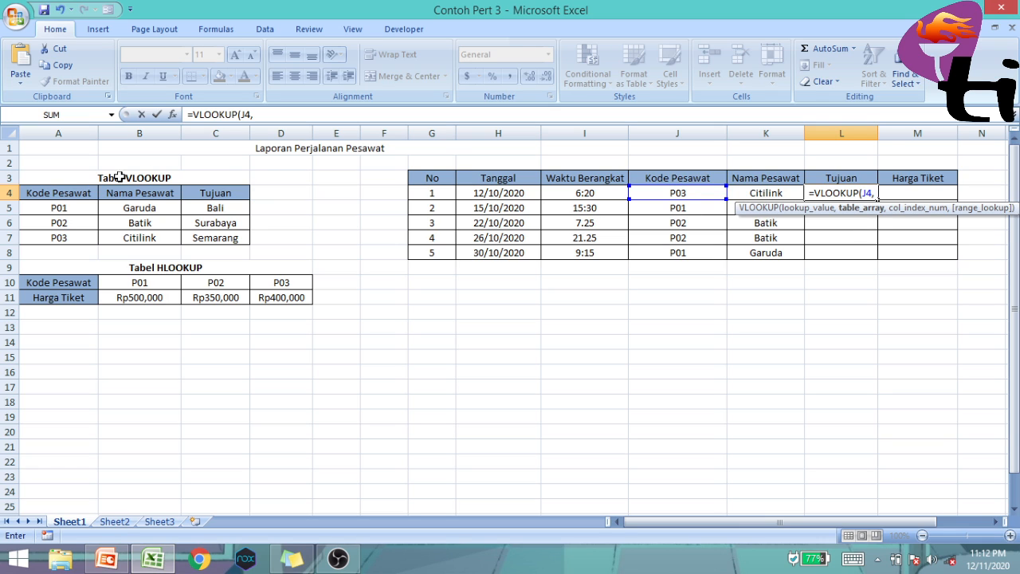
{"action": "left_click_drag", "start_coordinate": [70, 194], "coordinate": [204, 239]}
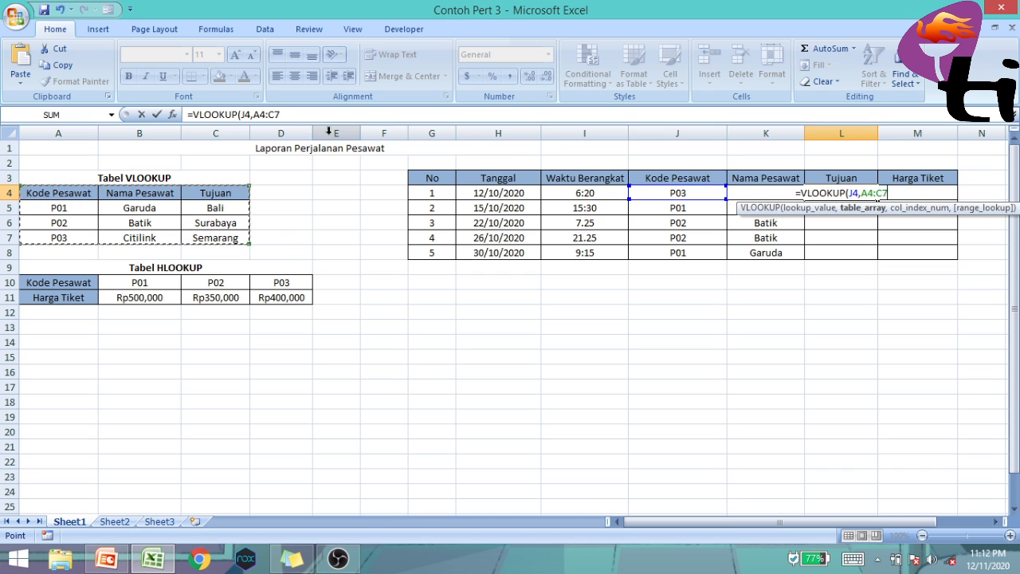
{"action": "type", "text": ","}
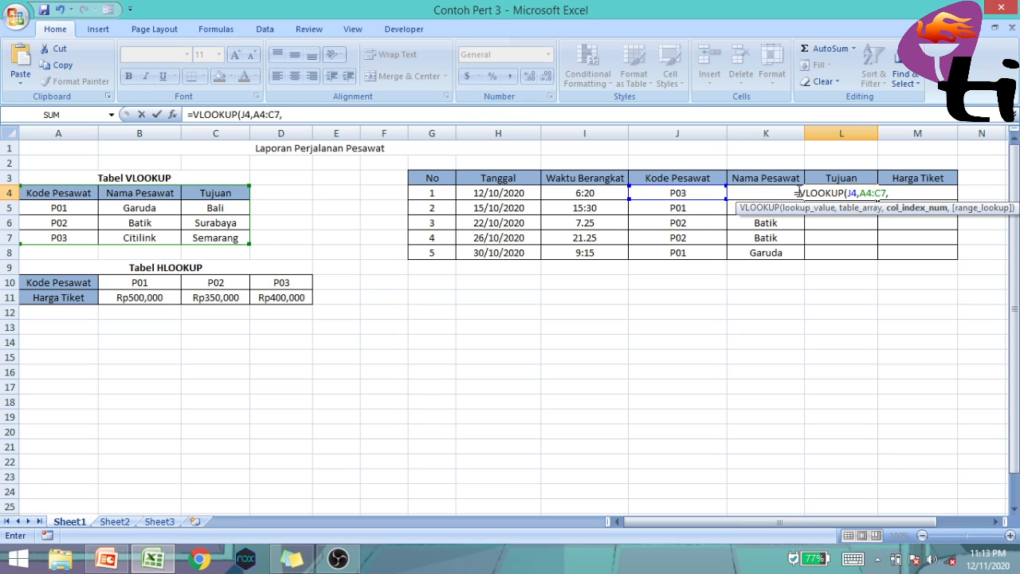
{"action": "type", "text": "3"}
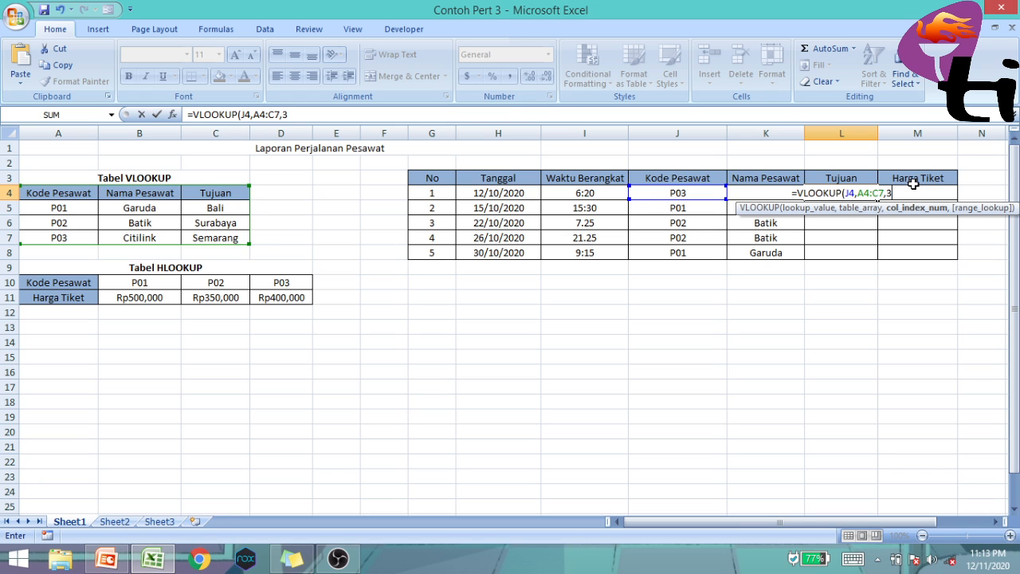
{"action": "type", "text": ")"}
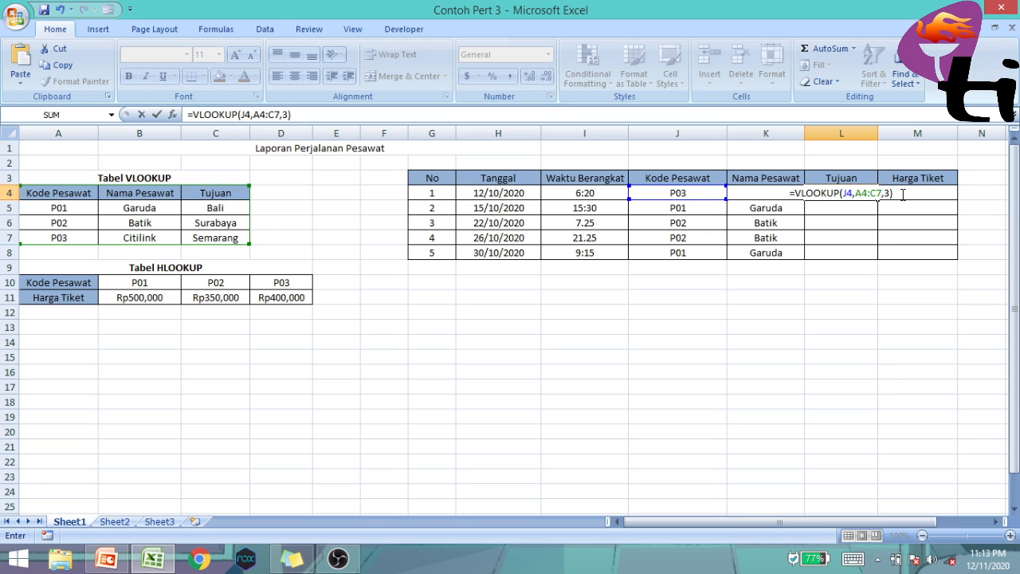
{"action": "key", "text": "Return"}
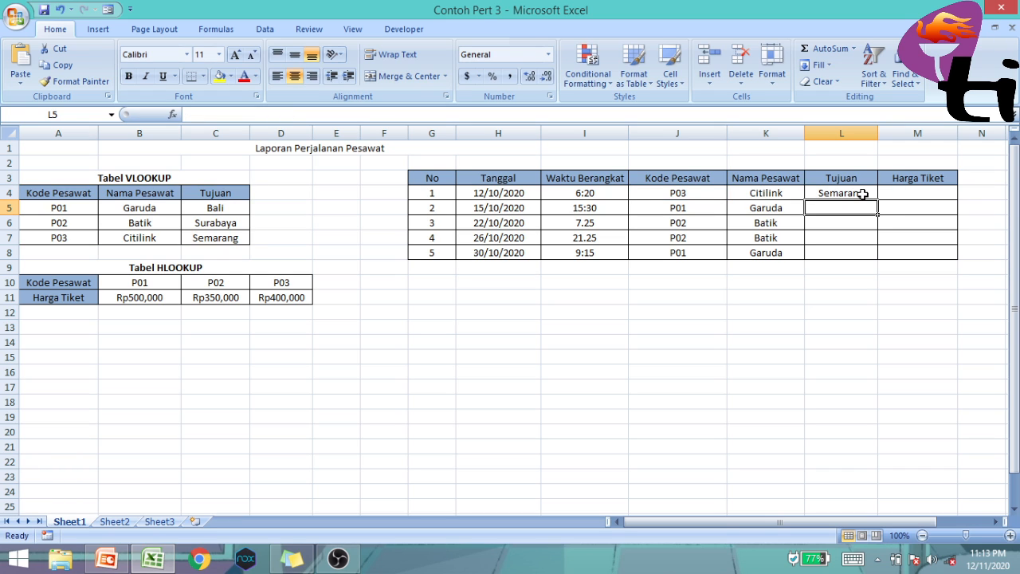
Check L4 against the P03 row of the VLOOKUP table, and fill its formula down through L8
{"action": "left_click", "coordinate": [862, 194]}
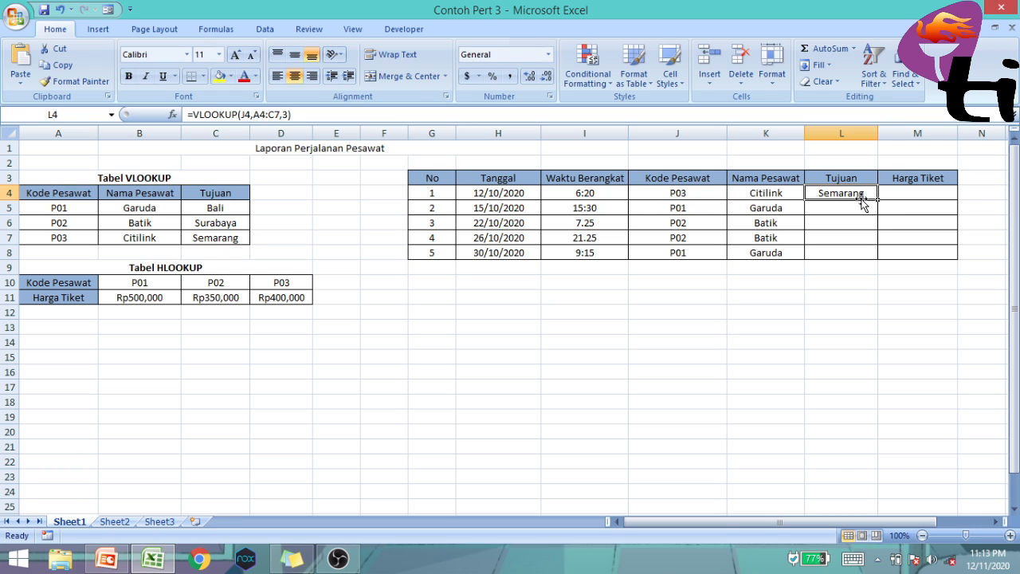
{"action": "left_click", "coordinate": [174, 237]}
{"action": "left_click", "coordinate": [235, 237]}
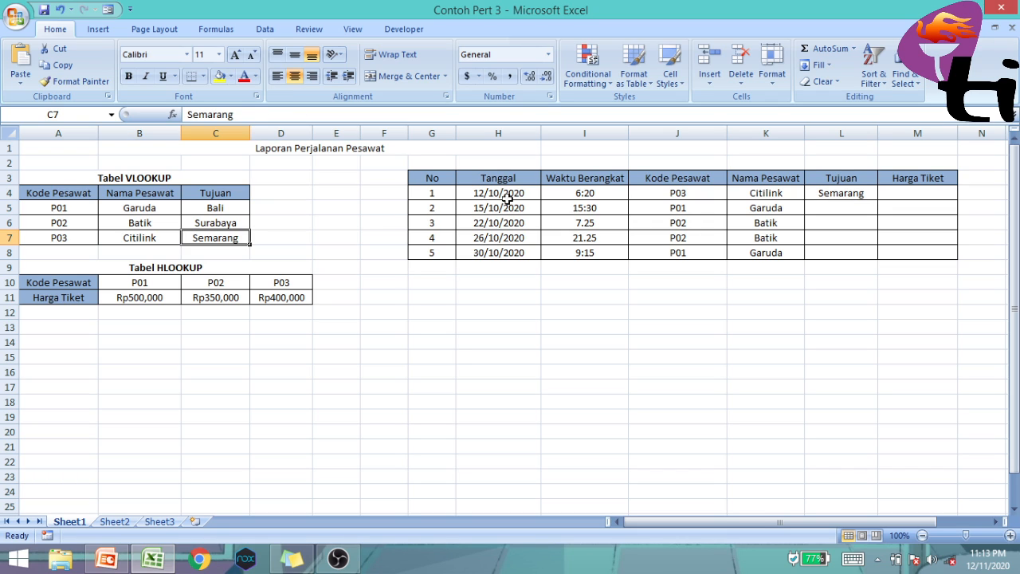
{"action": "left_click", "coordinate": [868, 193]}
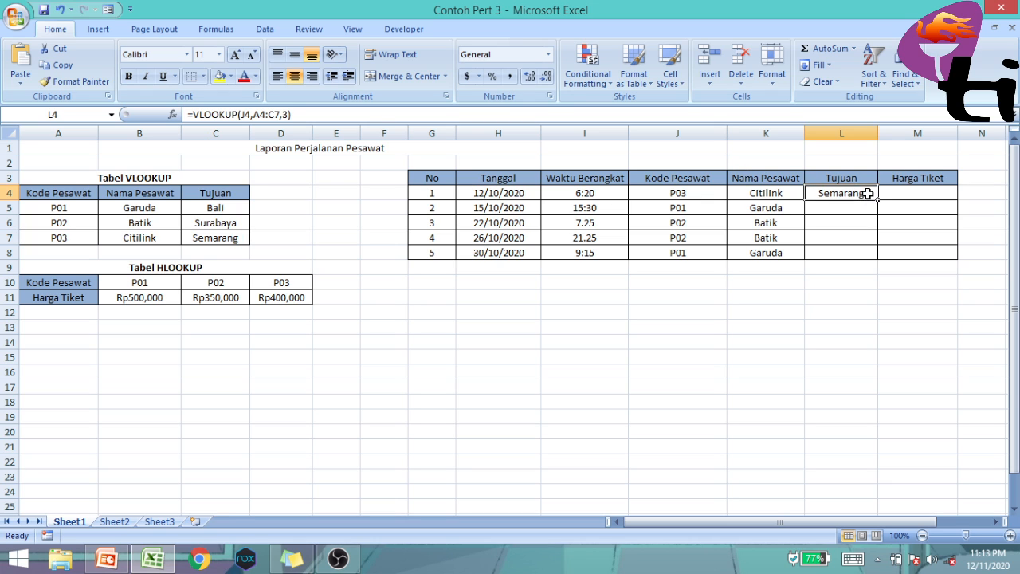
{"action": "left_click_drag", "start_coordinate": [877, 199], "coordinate": [877, 256]}
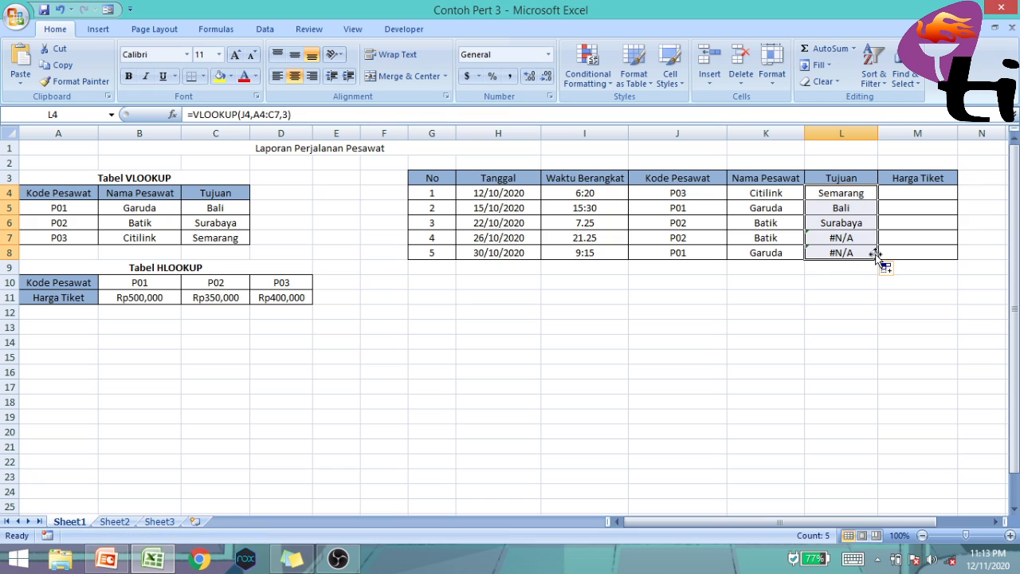
Correct the table range in L7's lookup formula to A4:C7, giving =VLOOKUP(J7,A4:C7,3)
{"action": "left_click", "coordinate": [855, 239]}
{"action": "left_click", "coordinate": [829, 254]}
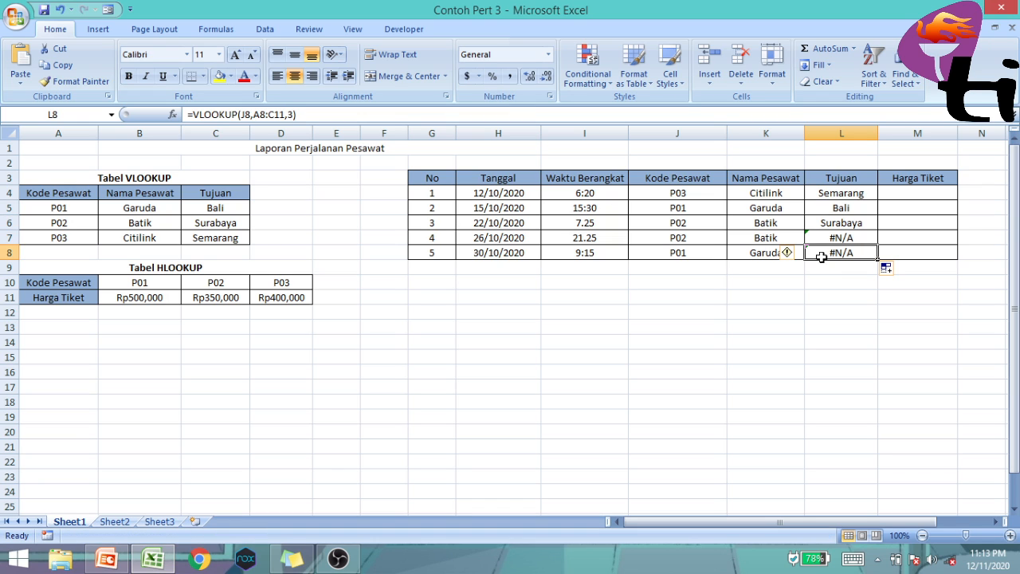
{"action": "left_click", "coordinate": [817, 237]}
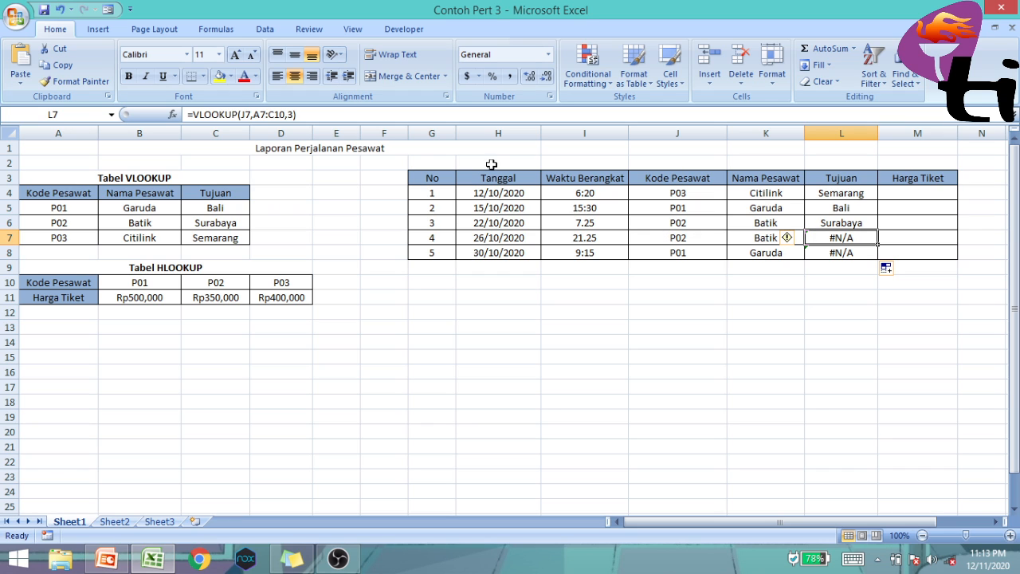
{"action": "left_click", "coordinate": [267, 114]}
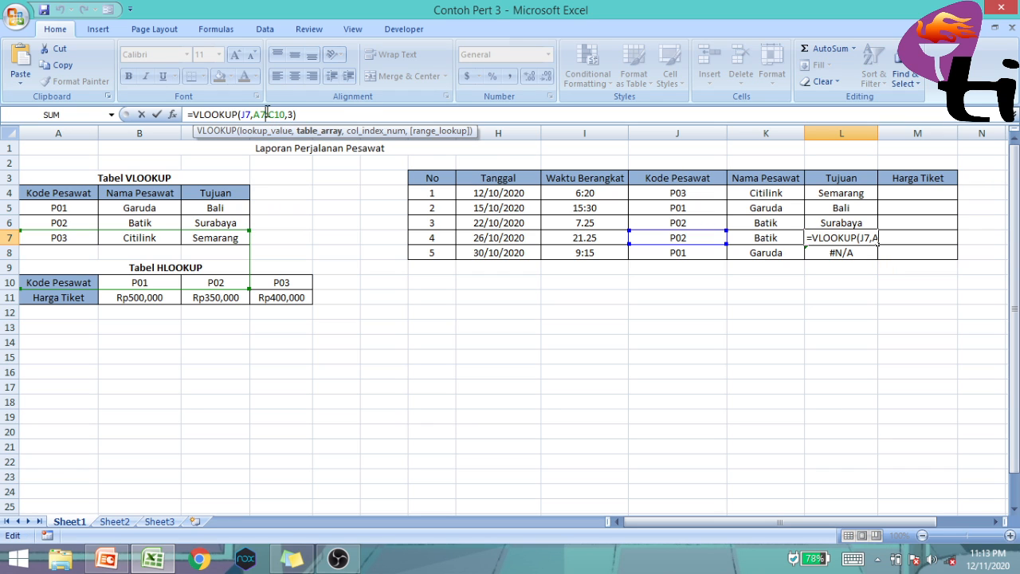
{"action": "key", "text": "BackSpace"}
{"action": "type", "text": "4"}
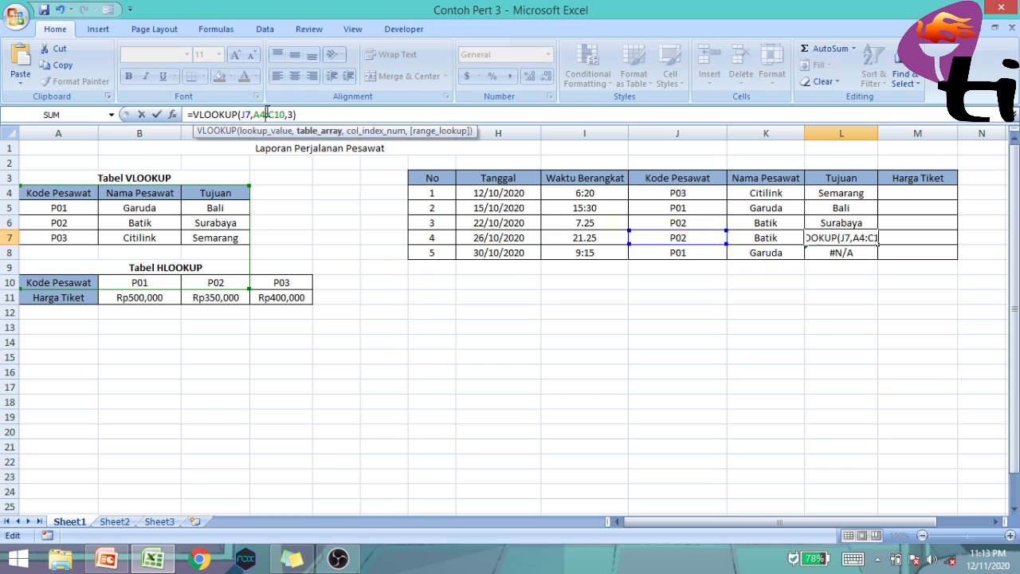
{"action": "key", "text": "BackSpace"}
{"action": "key", "text": "BackSpace"}
{"action": "type", "text": "7"}
{"action": "left_click", "coordinate": [287, 114]}
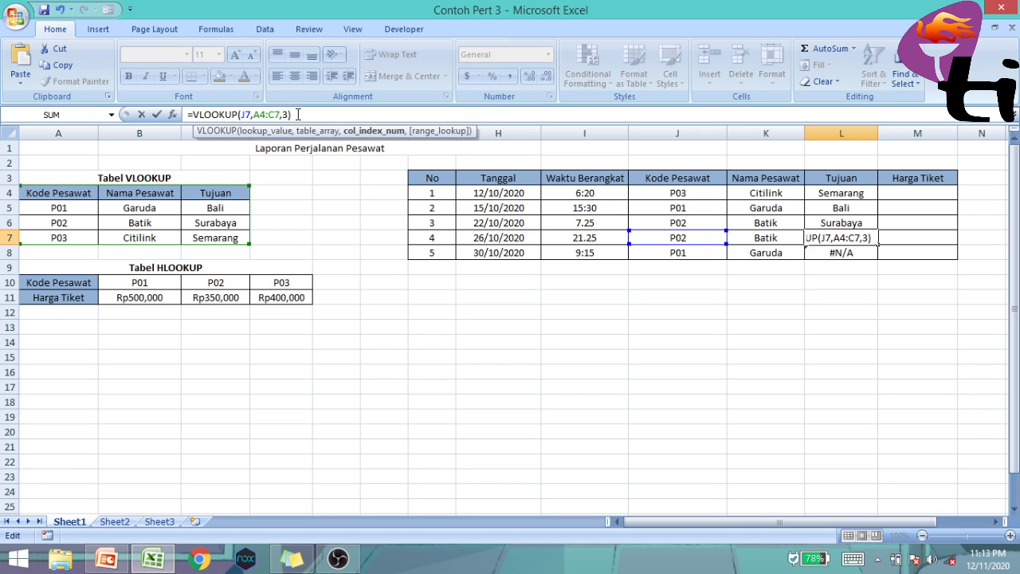
{"action": "key", "text": "Return"}
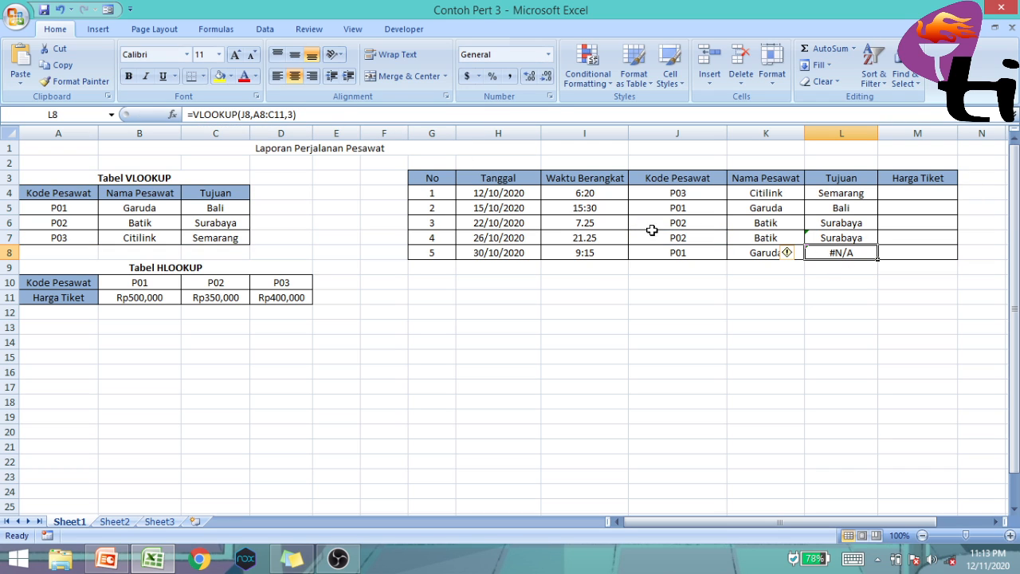
Correct the table range in L8's lookup formula to A4:C7, giving =VLOOKUP(J8,A4:C7,3)
{"action": "left_click", "coordinate": [267, 115]}
{"action": "key", "text": "BackSpace"}
{"action": "type", "text": "4"}
{"action": "key", "text": "BackSpace"}
{"action": "key", "text": "BackSpace"}
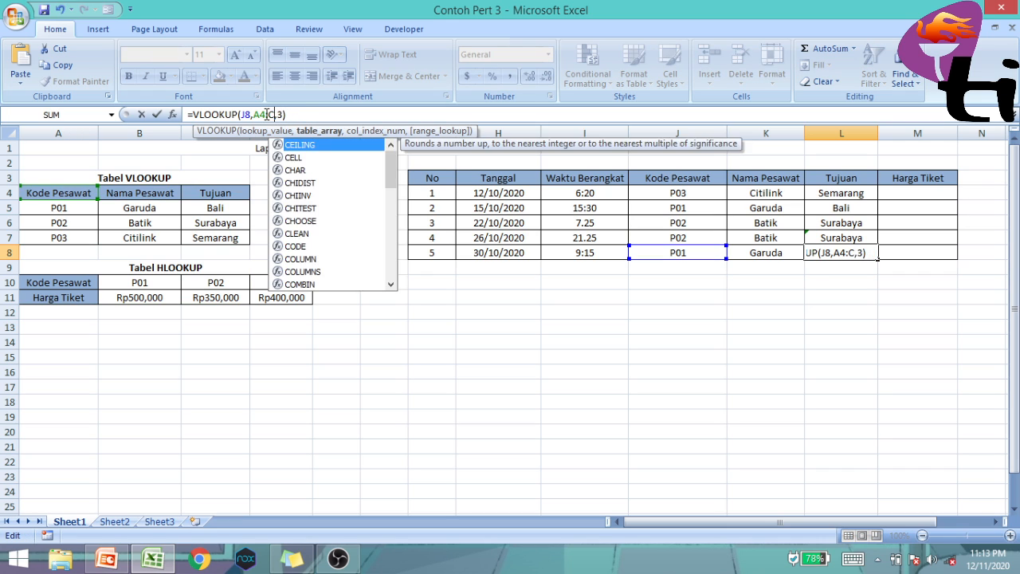
{"action": "type", "text": "7"}
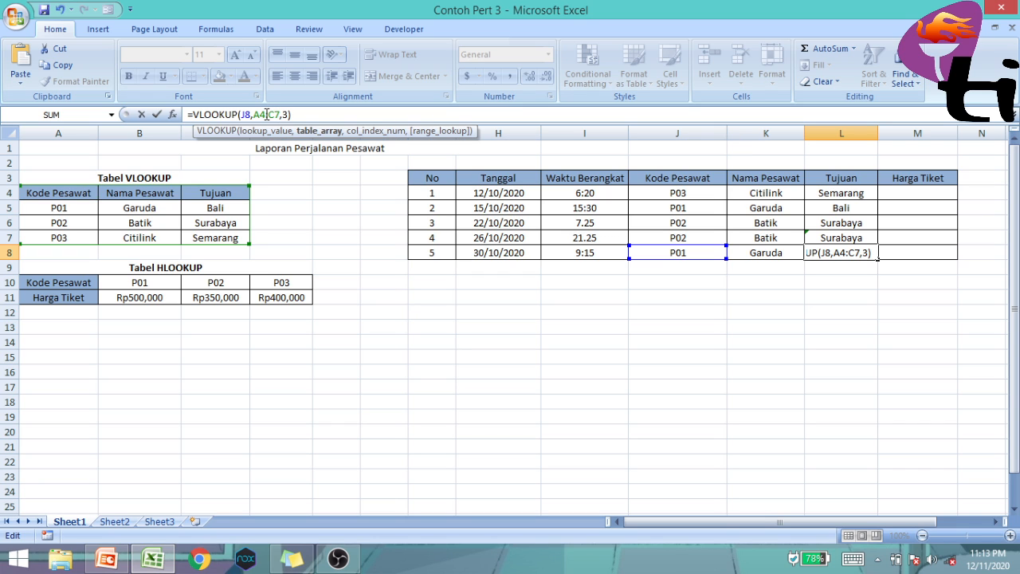
{"action": "key", "text": "Return"}
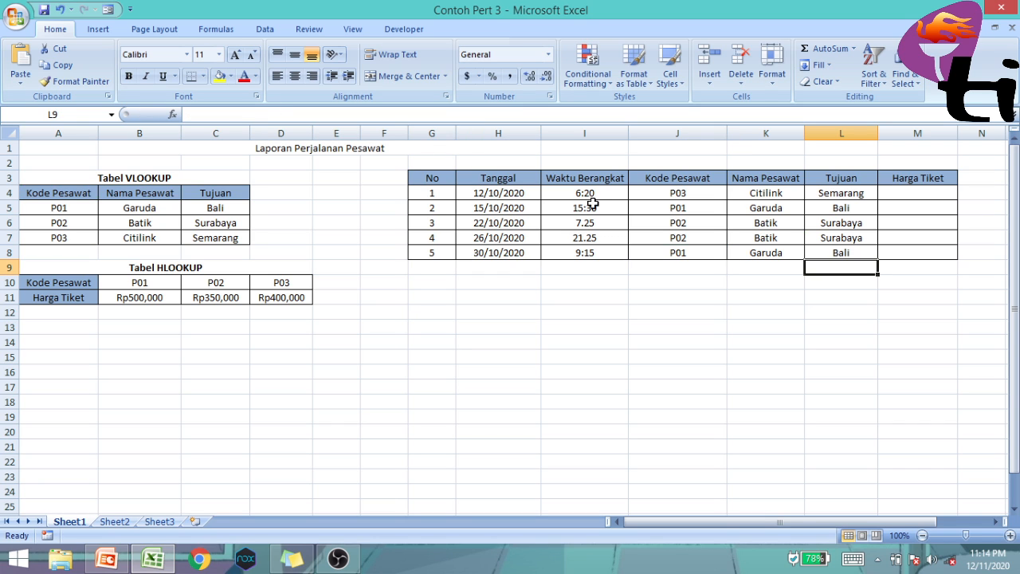
Compare the Nama Pesawat and Tujuan entries of the first three flights, and examine the Harga Tiket row of the HLOOKUP table
{"action": "left_click", "coordinate": [784, 192]}
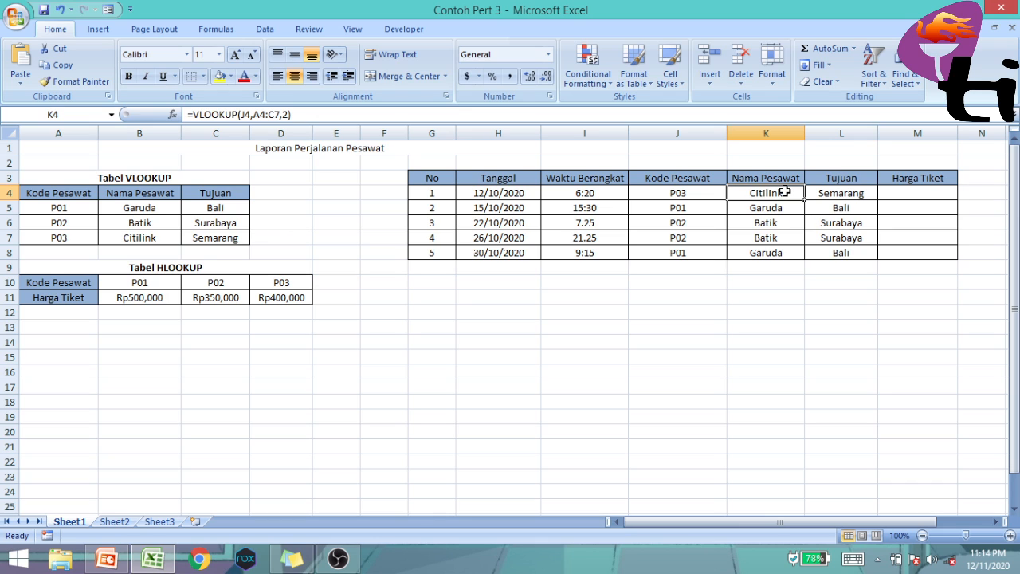
{"action": "left_click", "coordinate": [830, 193]}
{"action": "left_click", "coordinate": [797, 208]}
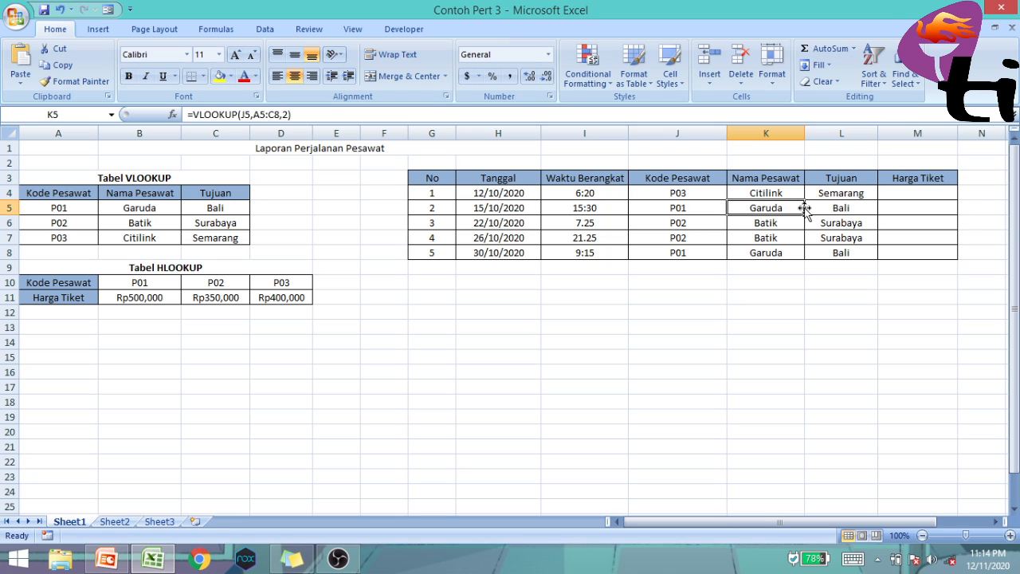
{"action": "left_click", "coordinate": [863, 207]}
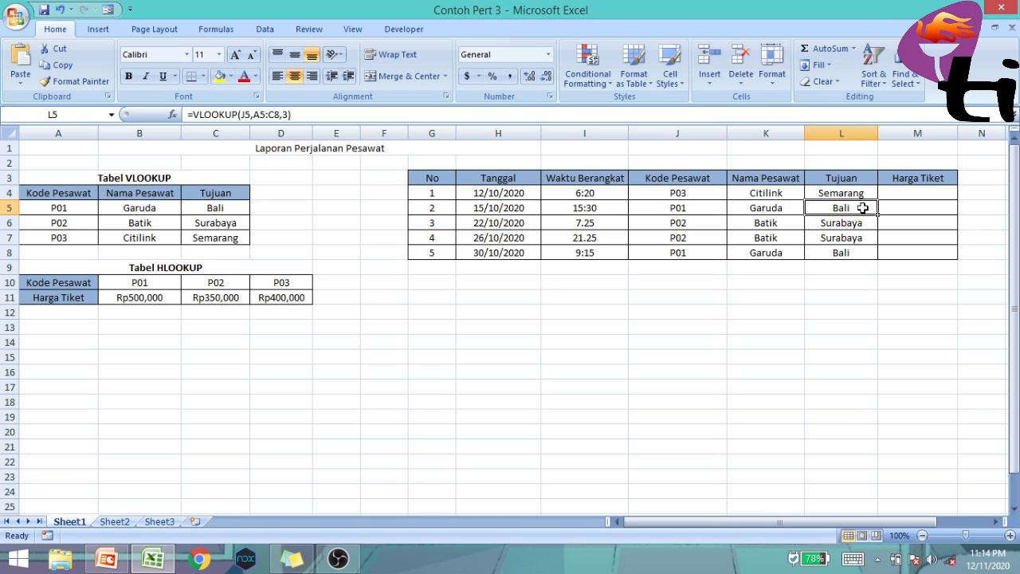
{"action": "left_click", "coordinate": [793, 226]}
{"action": "left_click", "coordinate": [868, 228]}
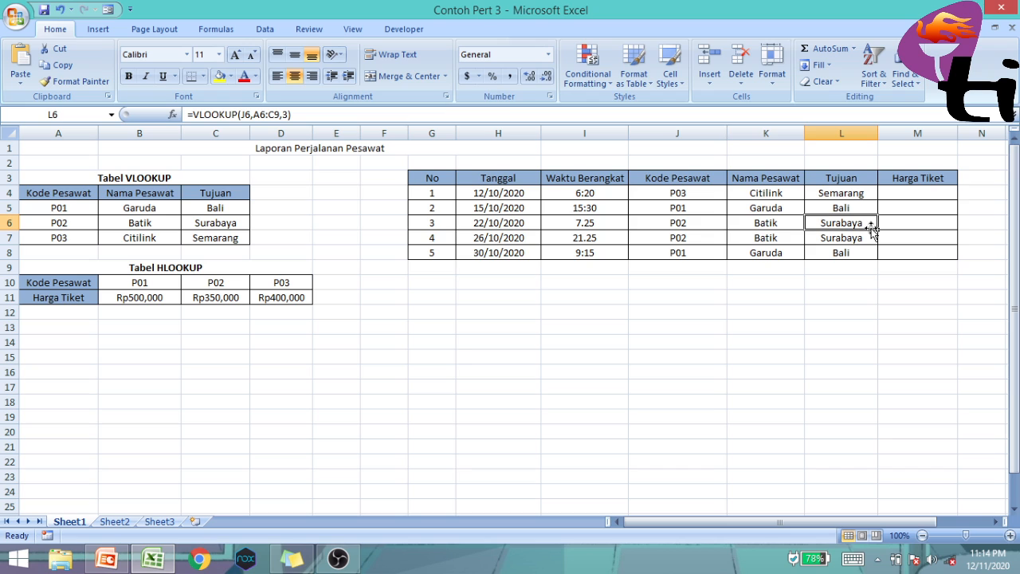
{"action": "left_click", "coordinate": [899, 193]}
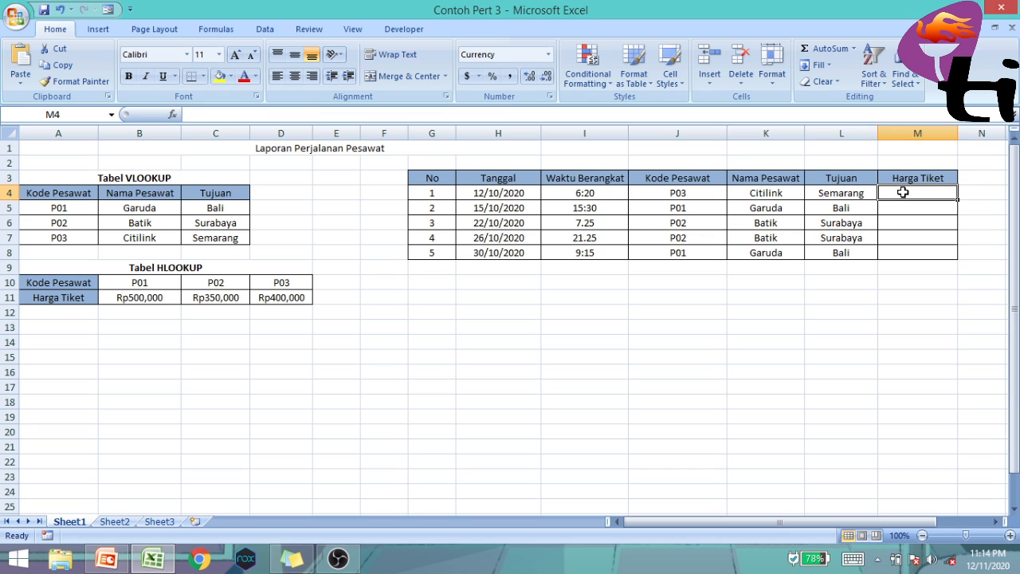
{"action": "left_click", "coordinate": [155, 296]}
{"action": "left_click", "coordinate": [198, 296]}
{"action": "left_click", "coordinate": [271, 297]}
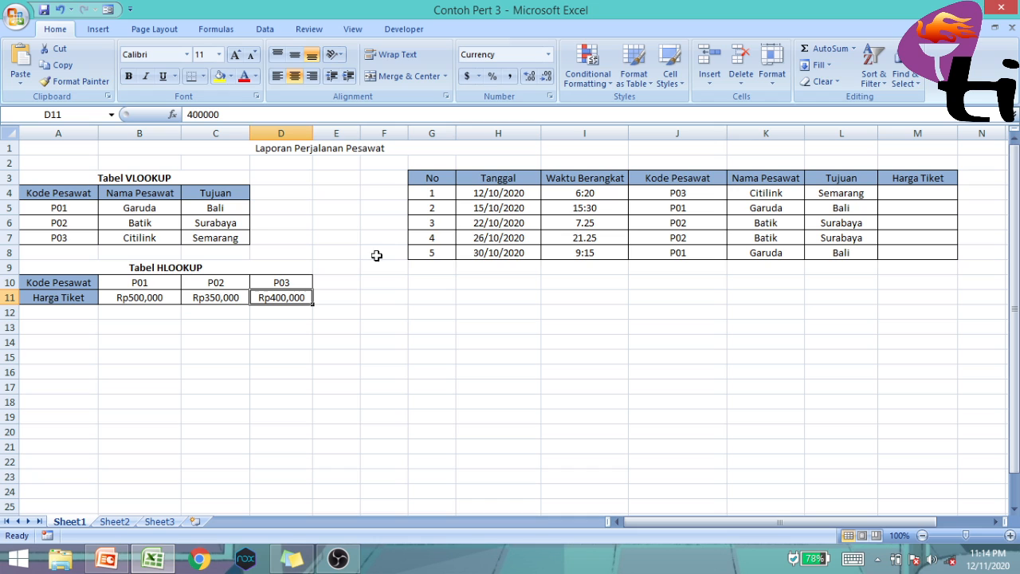
Enter =HLOOKUP(J4,A10:D11,2) in M4 to look up the first flight's Harga Tiket
{"action": "left_click", "coordinate": [927, 193]}
{"action": "type", "text": "=HL"}
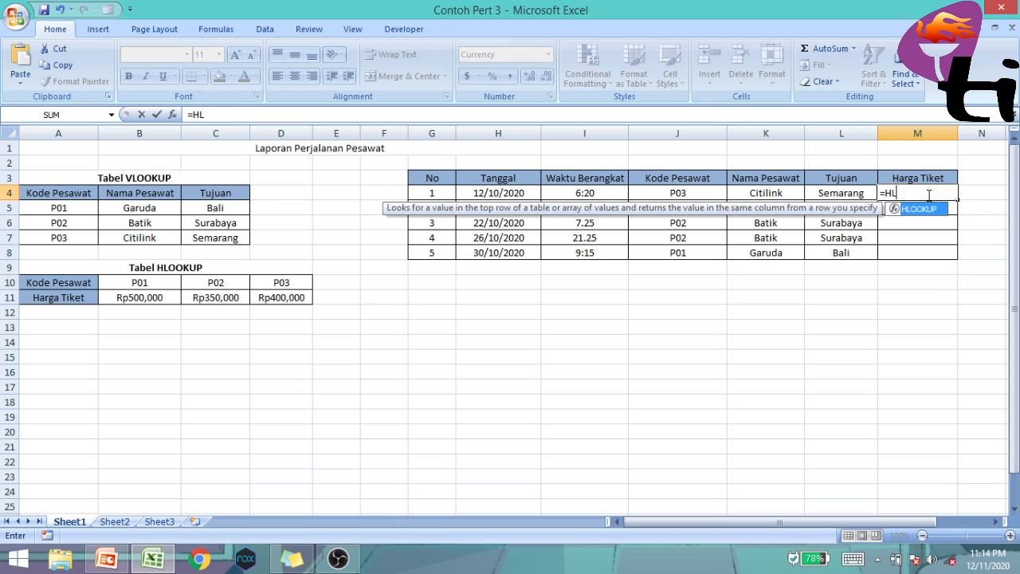
{"action": "type", "text": "OOKUP("}
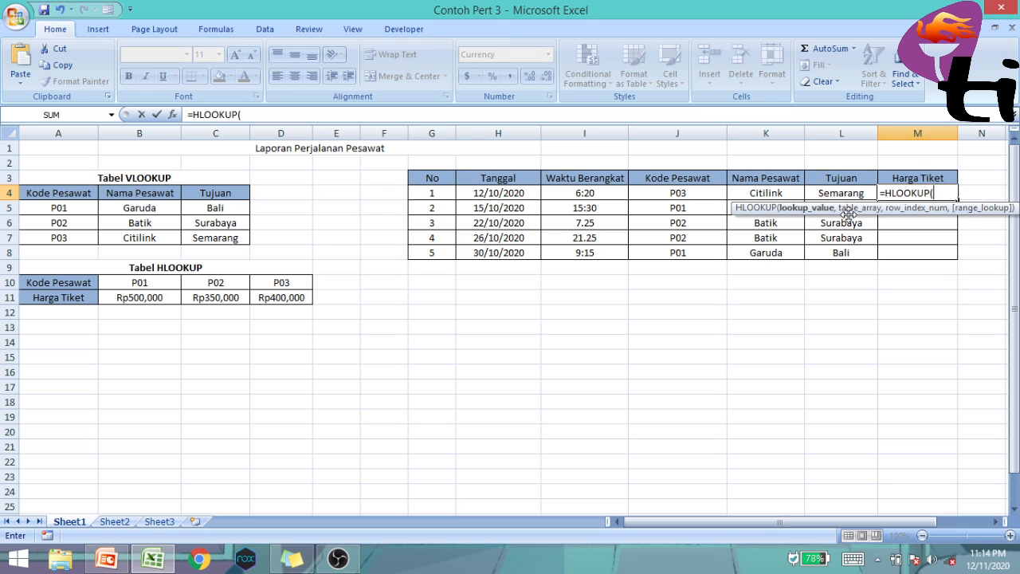
{"action": "left_click", "coordinate": [706, 193]}
{"action": "type", "text": ","}
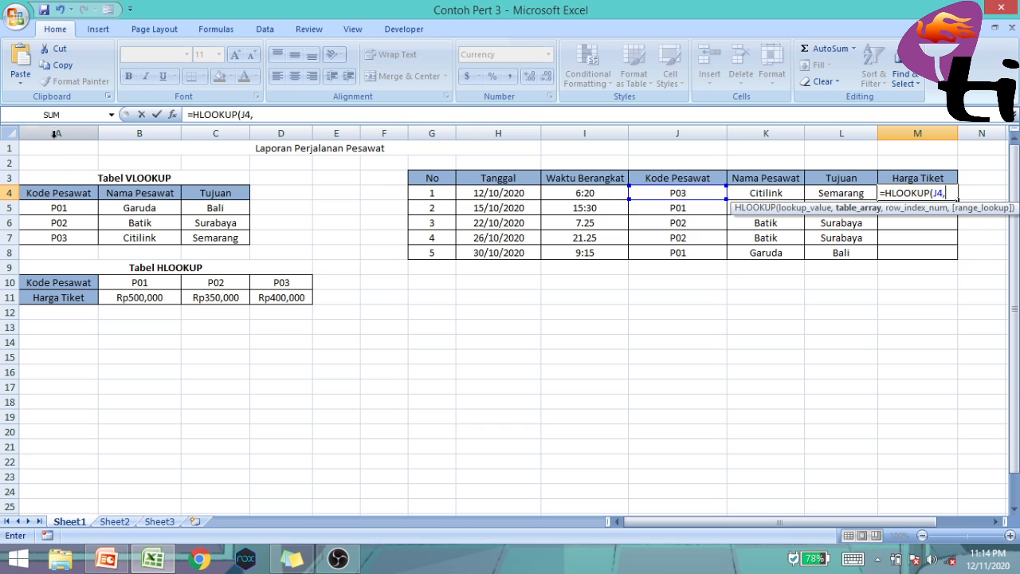
{"action": "left_click_drag", "start_coordinate": [53, 283], "coordinate": [273, 286]}
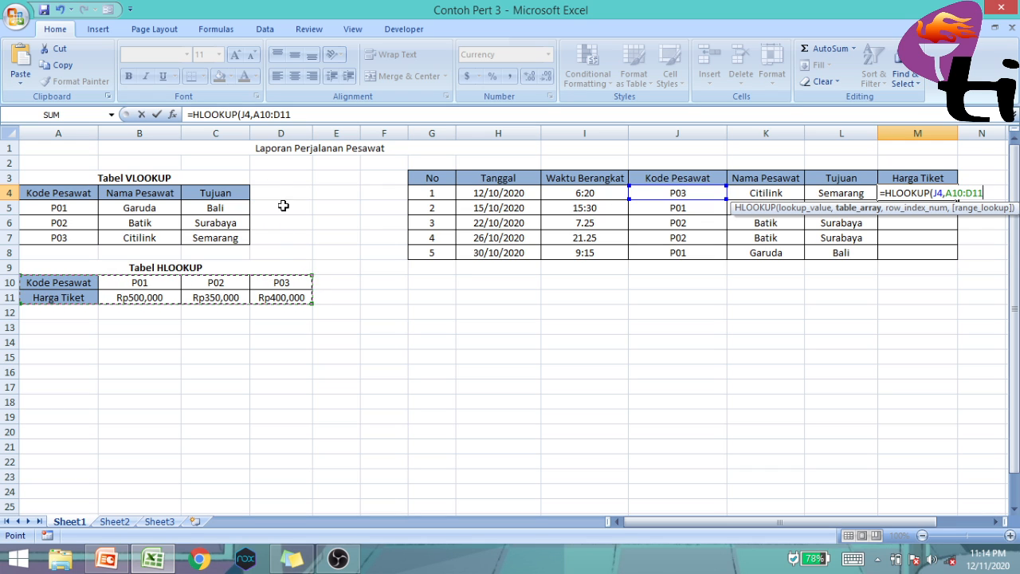
{"action": "type", "text": ",2"}
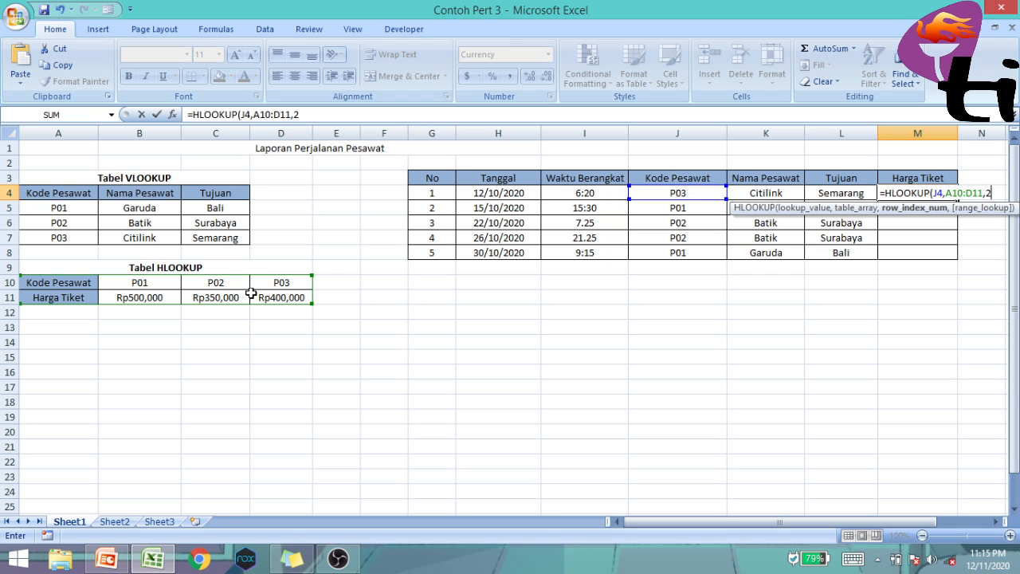
{"action": "key", "text": "Return"}
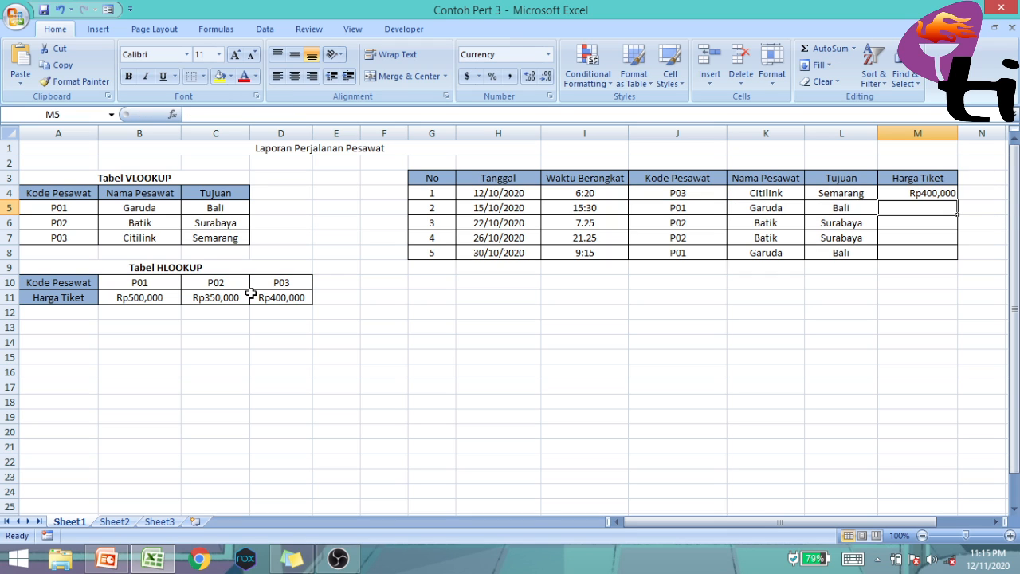
Check M4's ticket price against the P03 price in the HLOOKUP table and fill M4's formula down to M8
{"action": "left_click", "coordinate": [891, 192]}
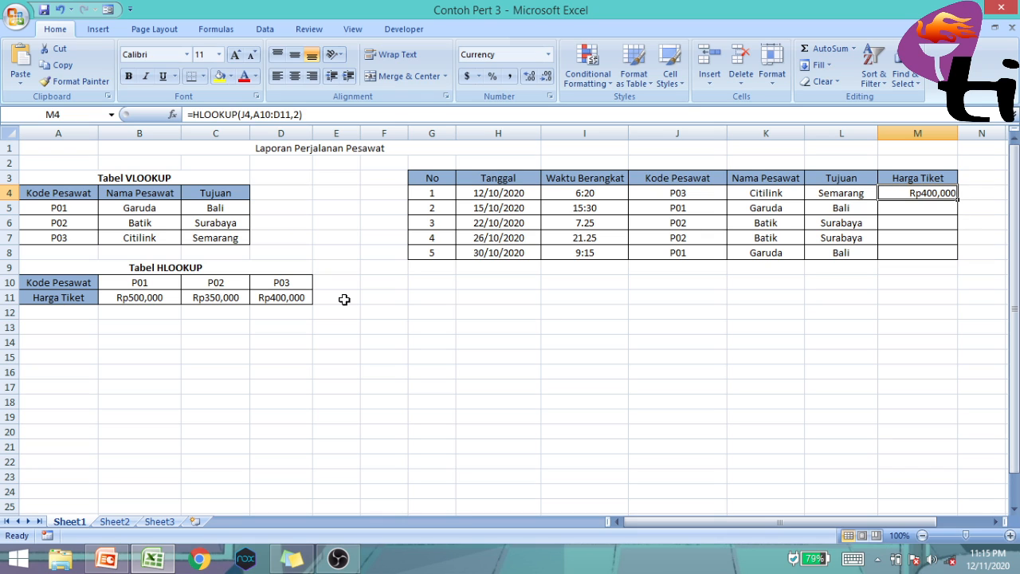
{"action": "left_click", "coordinate": [292, 297]}
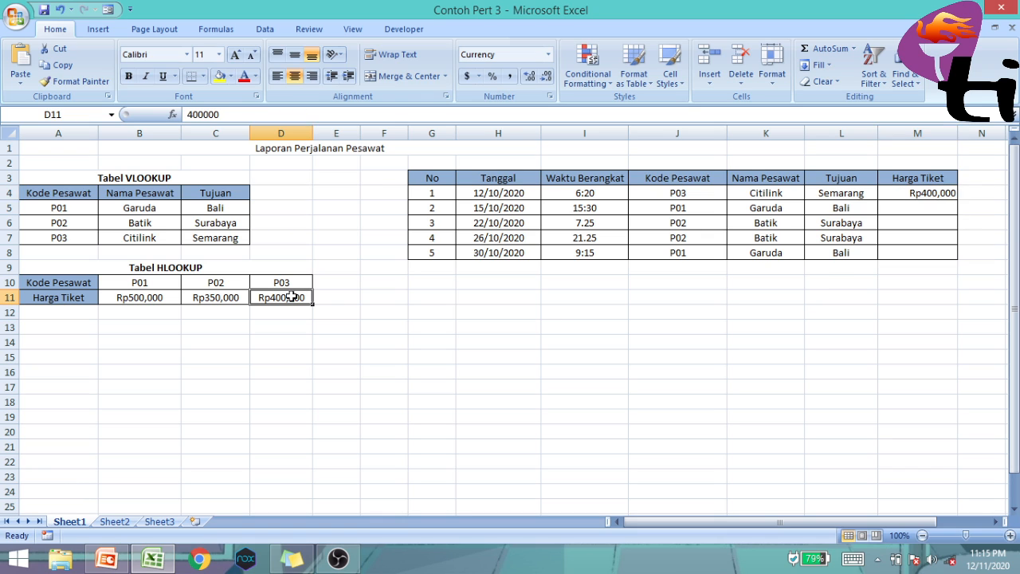
{"action": "left_click", "coordinate": [945, 193]}
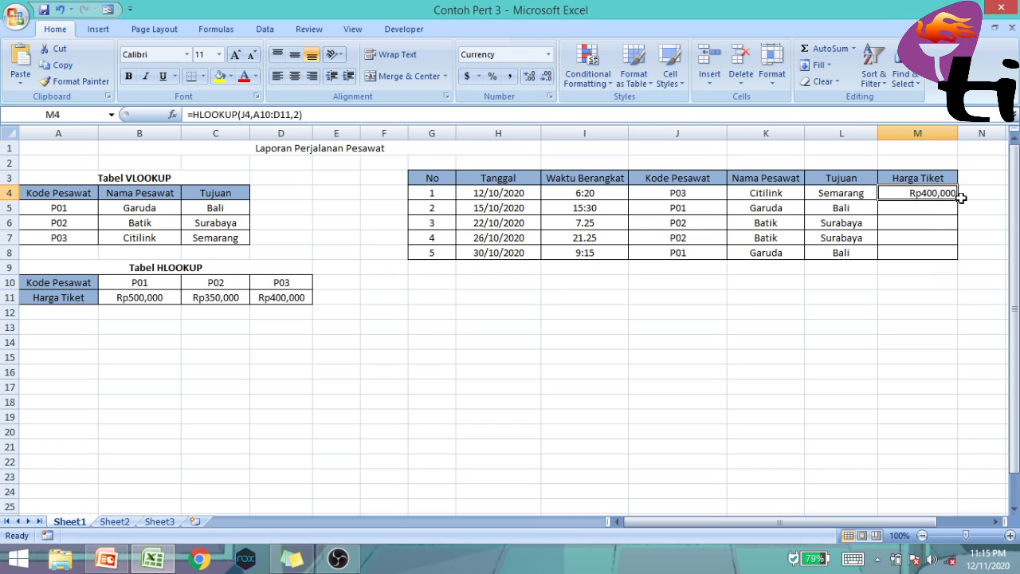
{"action": "left_click_drag", "start_coordinate": [960, 200], "coordinate": [959, 259]}
Correct the table range in M5's lookup formula to A10:D11, giving =HLOOKUP(J5,A10:D11,2)
{"action": "left_click", "coordinate": [921, 207]}
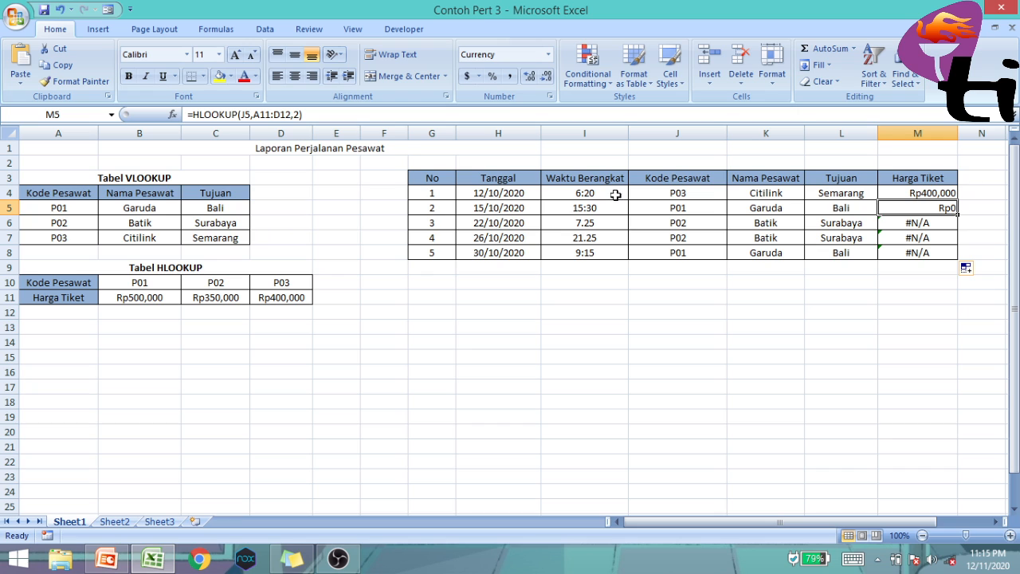
{"action": "left_click", "coordinate": [271, 115]}
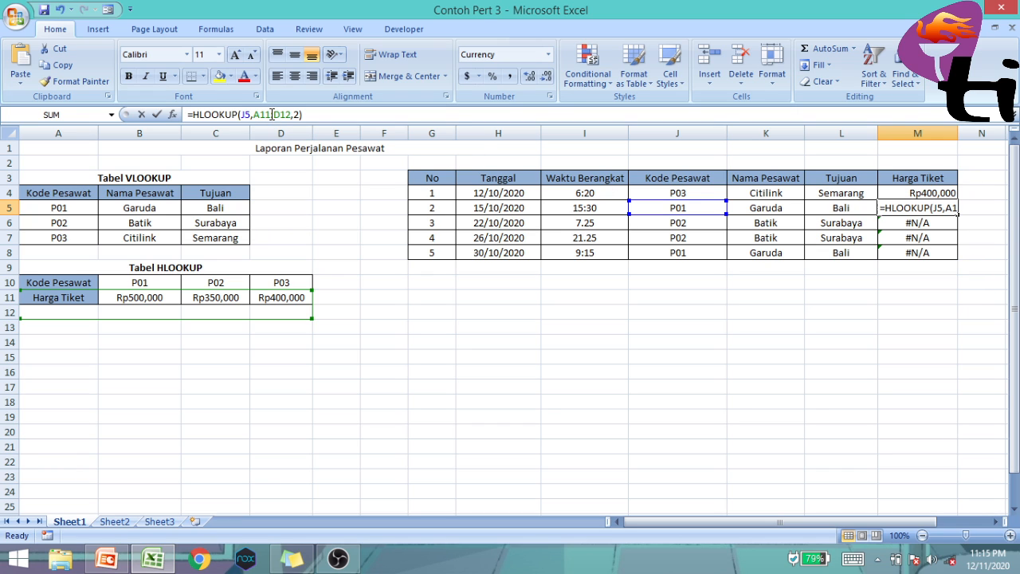
{"action": "key", "text": "BackSpace"}
{"action": "type", "text": "0"}
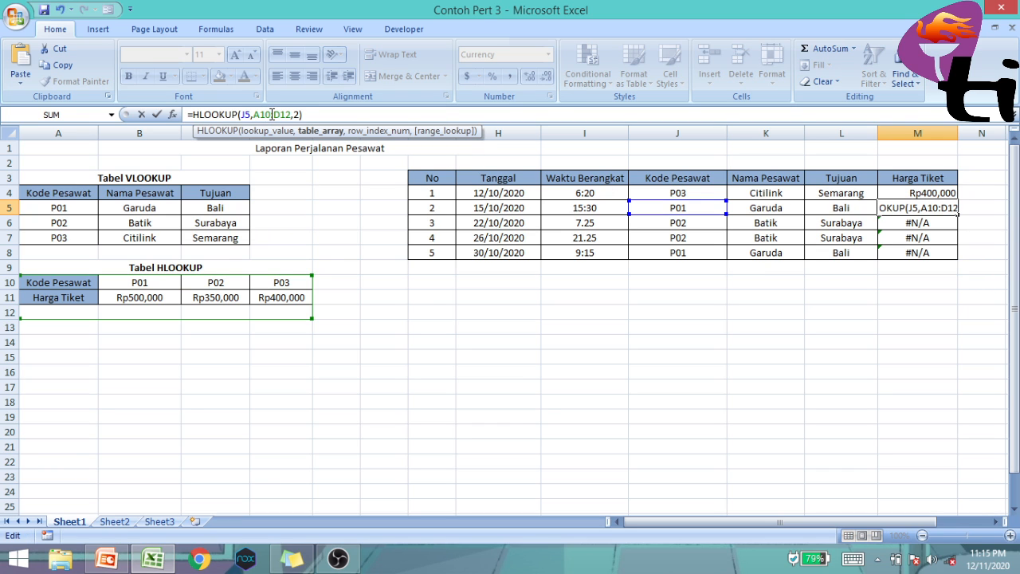
{"action": "key", "text": "Right"}
{"action": "key", "text": "Right"}
{"action": "key", "text": "Right"}
{"action": "key", "text": "Right"}
{"action": "key", "text": "BackSpace"}
{"action": "type", "text": "1"}
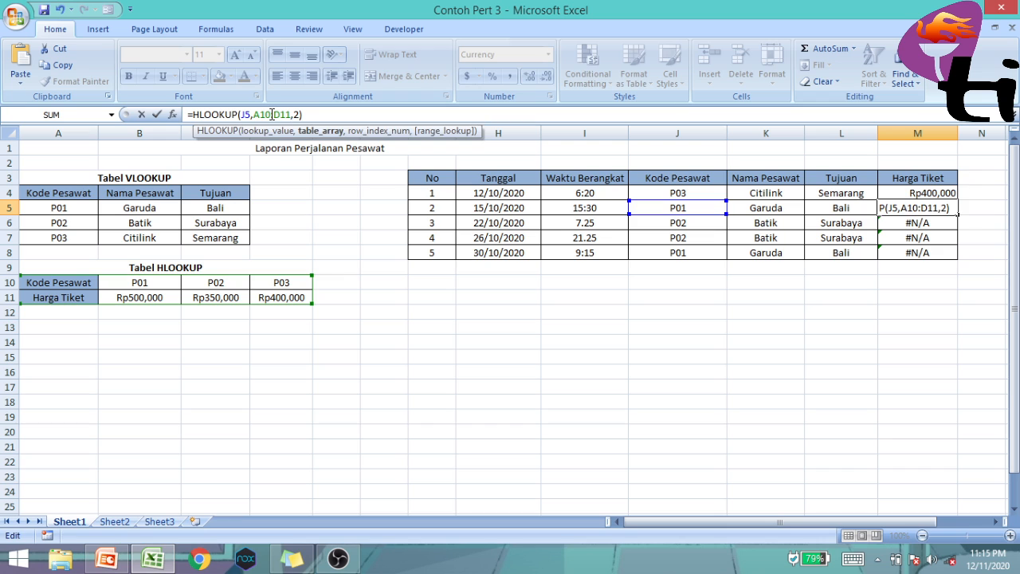
{"action": "key", "text": "Return"}
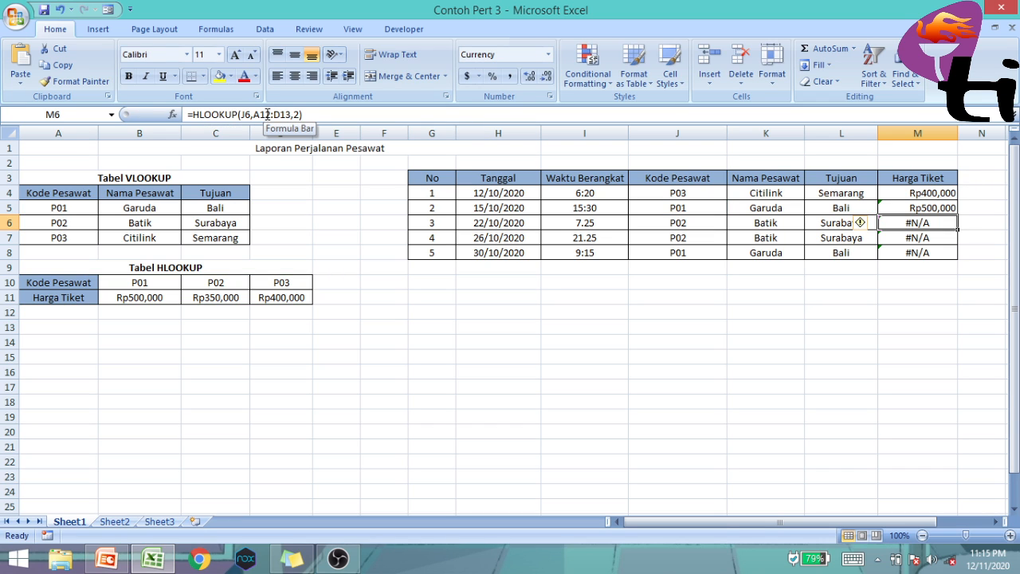
Correct the table range in M6's lookup formula to A10:D11, giving =HLOOKUP(J6,A10:D11,2)
{"action": "left_click", "coordinate": [267, 114]}
{"action": "key", "text": "BackSpace"}
{"action": "type", "text": "1"}
{"action": "key", "text": "Right"}
{"action": "key", "text": "Right"}
{"action": "key", "text": "Right"}
{"action": "key", "text": "Right"}
{"action": "key", "text": "BackSpace"}
{"action": "type", "text": "2"}
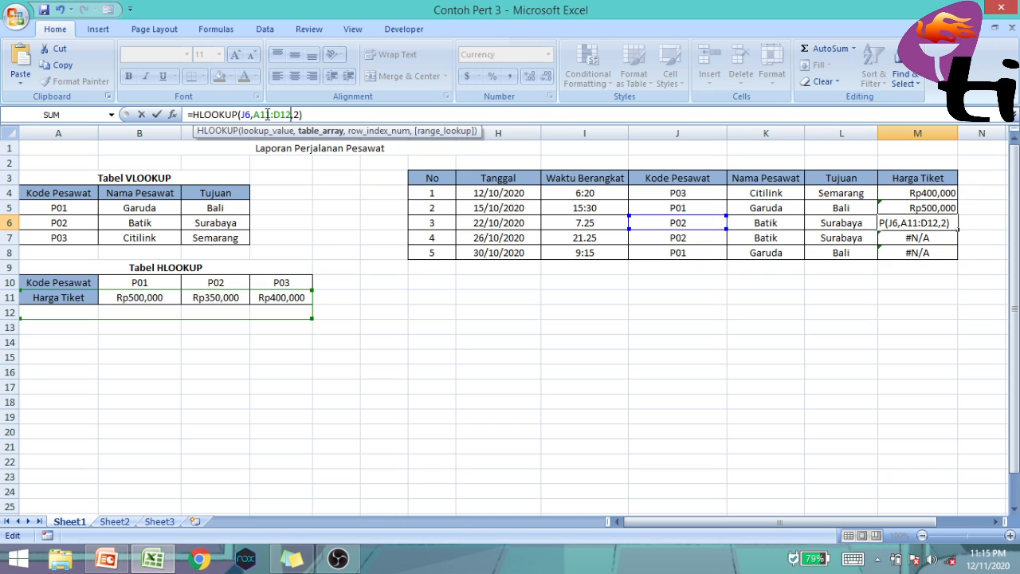
{"action": "key", "text": "BackSpace"}
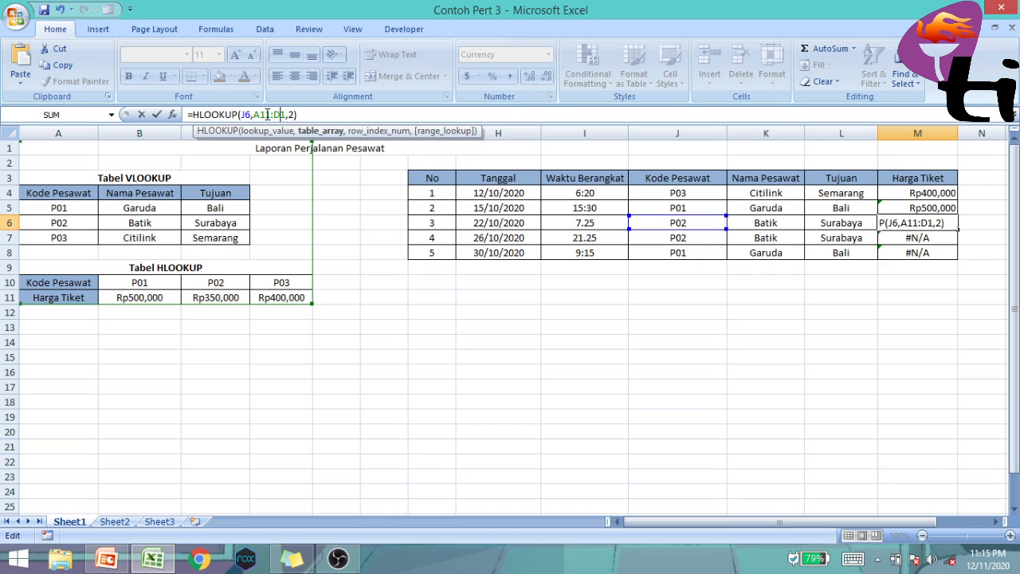
{"action": "key", "text": "Left"}
{"action": "key", "text": "Left"}
{"action": "key", "text": "Left"}
{"action": "key", "text": "BackSpace"}
{"action": "type", "text": "0:D"}
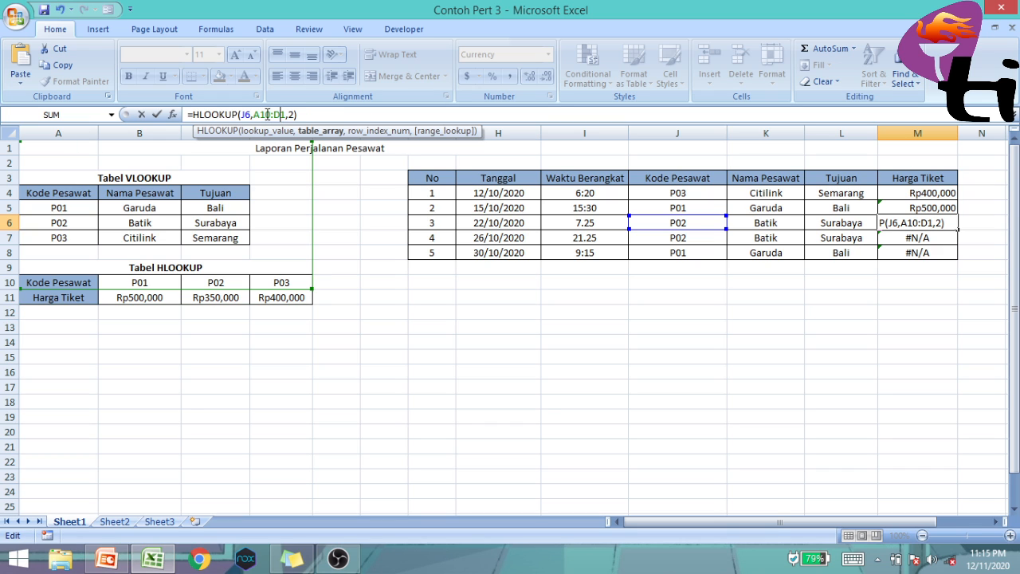
{"action": "type", "text": "1"}
{"action": "key", "text": "Return"}
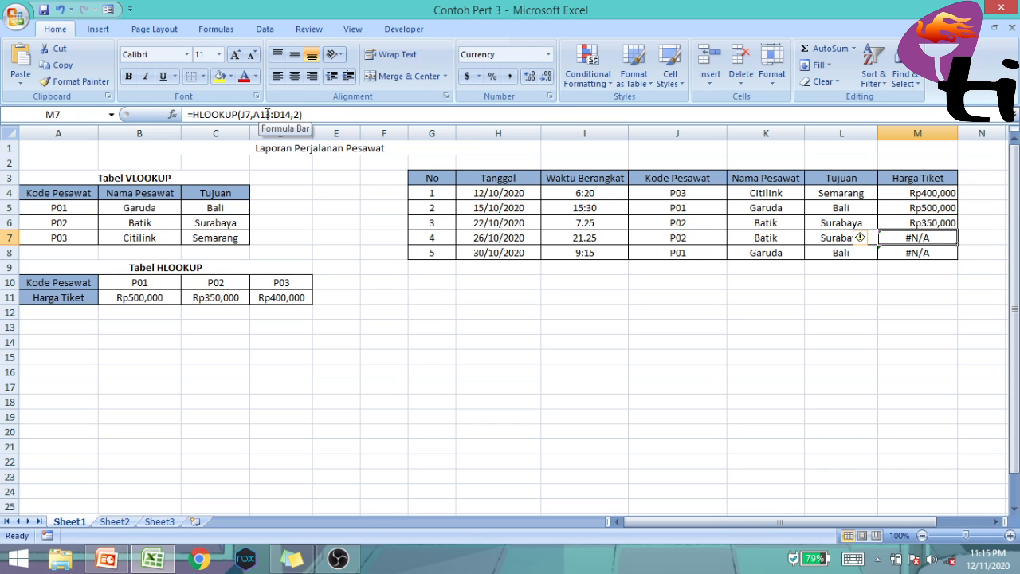
Correct the table range in M7's lookup formula to A10:D11, giving =HLOOKUP(J7,A10:D11,2)
{"action": "left_click", "coordinate": [268, 114]}
{"action": "key", "text": "Delete"}
{"action": "type", "text": "0"}
{"action": "key", "text": "Right"}
{"action": "key", "text": "Right"}
{"action": "key", "text": "Right"}
{"action": "key", "text": "Right"}
{"action": "key", "text": "BackSpace"}
{"action": "type", "text": "1"}
{"action": "key", "text": "Return"}
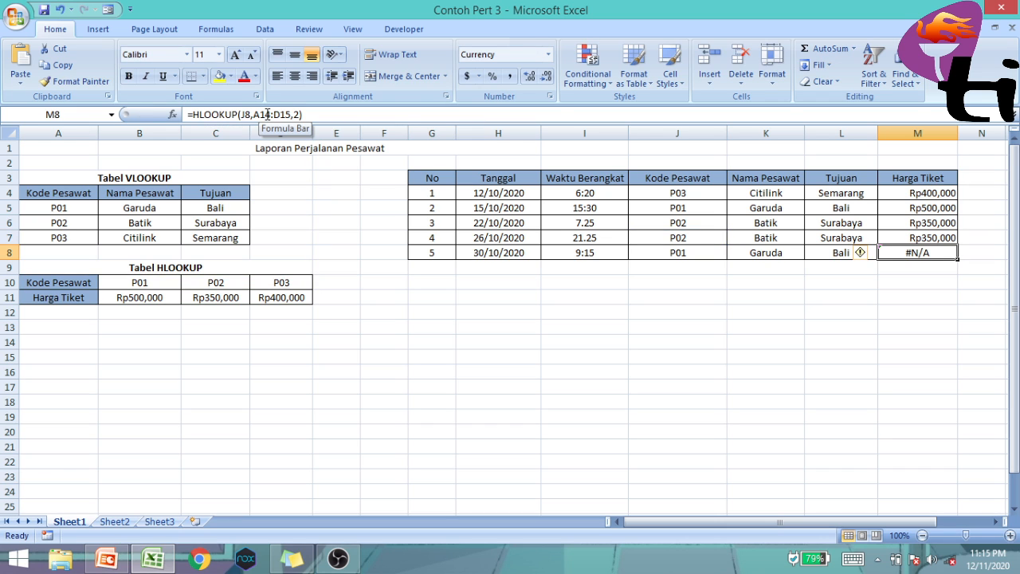
Correct the table range in M8's lookup formula to A10:D11, giving =HLOOKUP(J8,A10:D11,2)
{"action": "left_click", "coordinate": [268, 114]}
{"action": "key", "text": "Delete"}
{"action": "type", "text": "0"}
{"action": "key", "text": "BackSpace"}
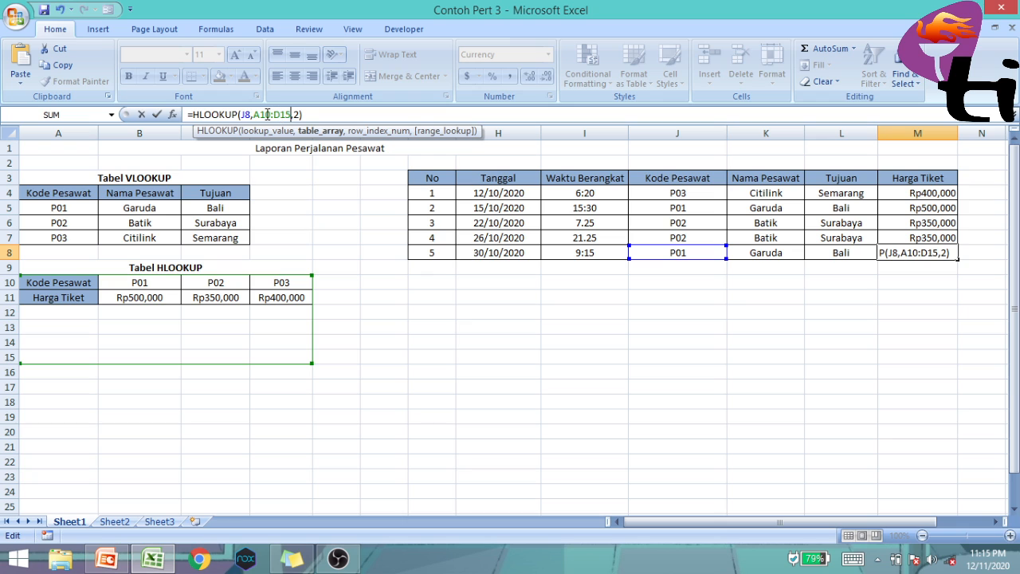
{"action": "type", "text": "1"}
{"action": "key", "text": "Return"}
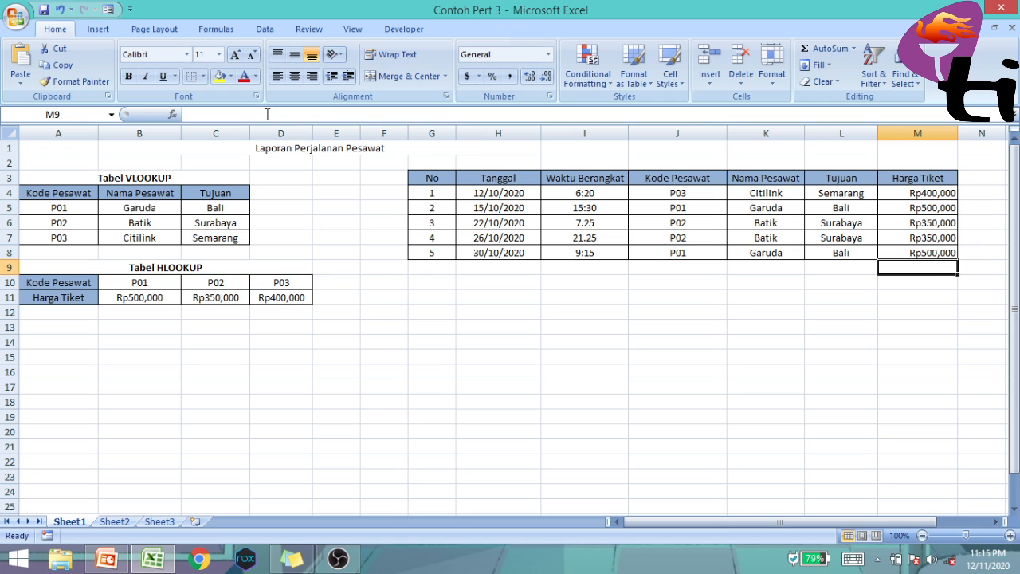
Compare the Kode Pesawat and Harga Tiket entries of the first three flights
{"action": "left_click", "coordinate": [903, 194]}
{"action": "left_click", "coordinate": [715, 192]}
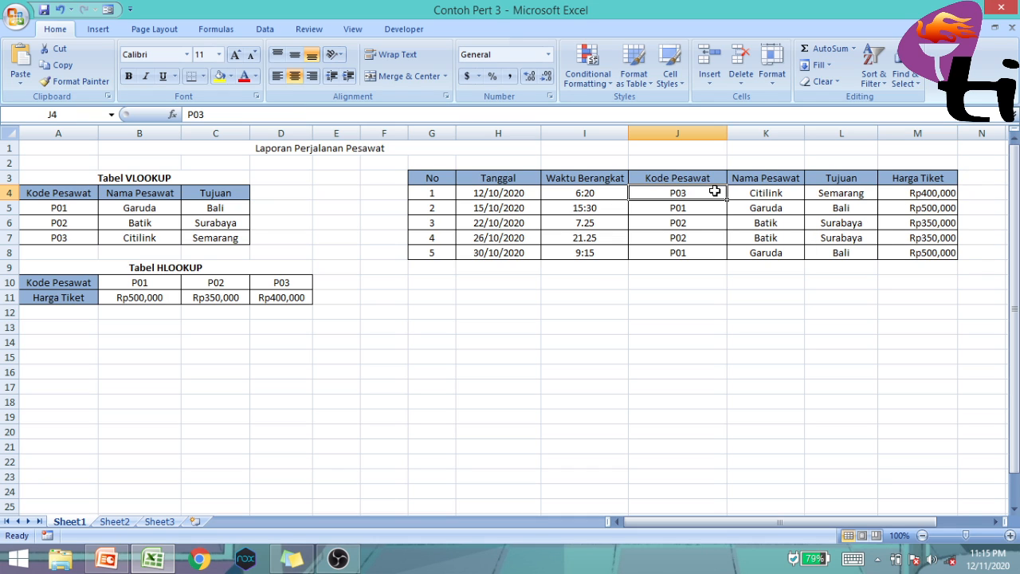
{"action": "left_click", "coordinate": [893, 195]}
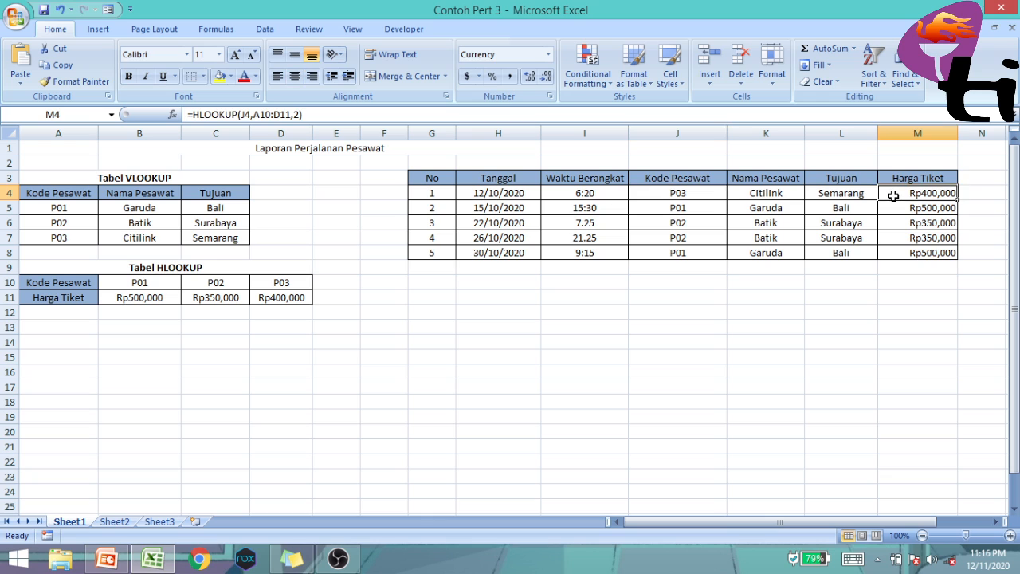
{"action": "left_click", "coordinate": [695, 207]}
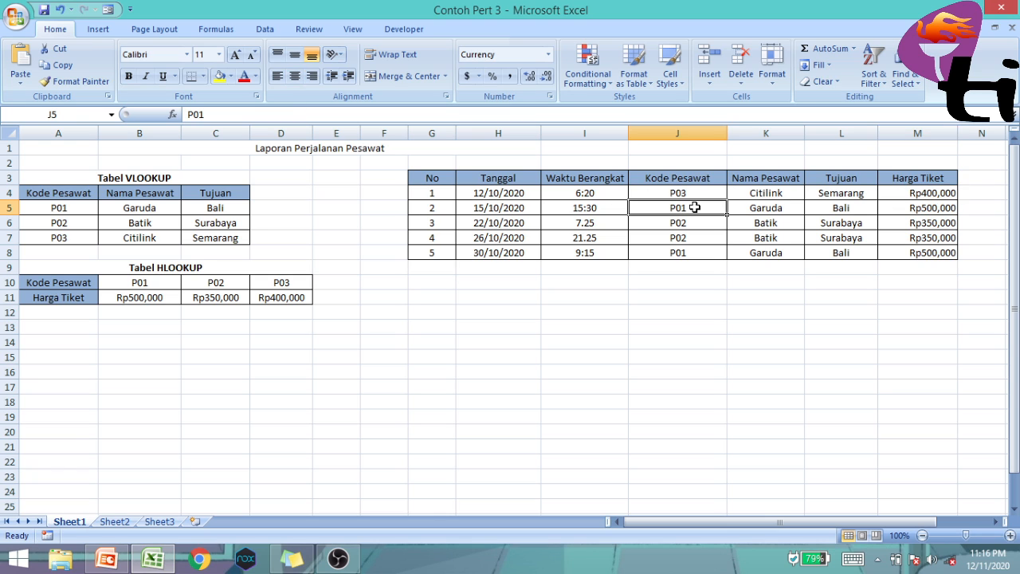
{"action": "left_click", "coordinate": [892, 211]}
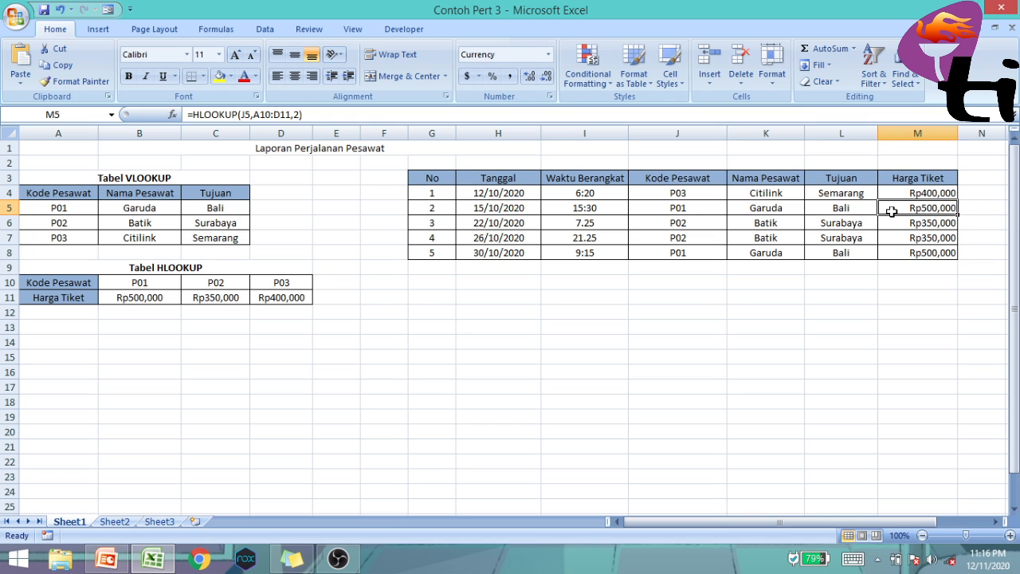
{"action": "left_click", "coordinate": [700, 224]}
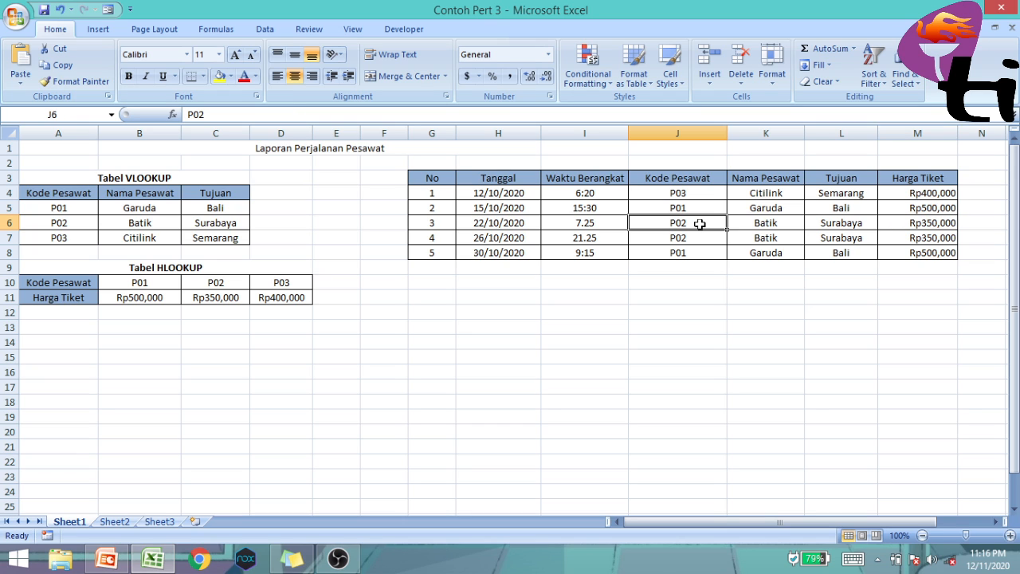
{"action": "left_click", "coordinate": [902, 223]}
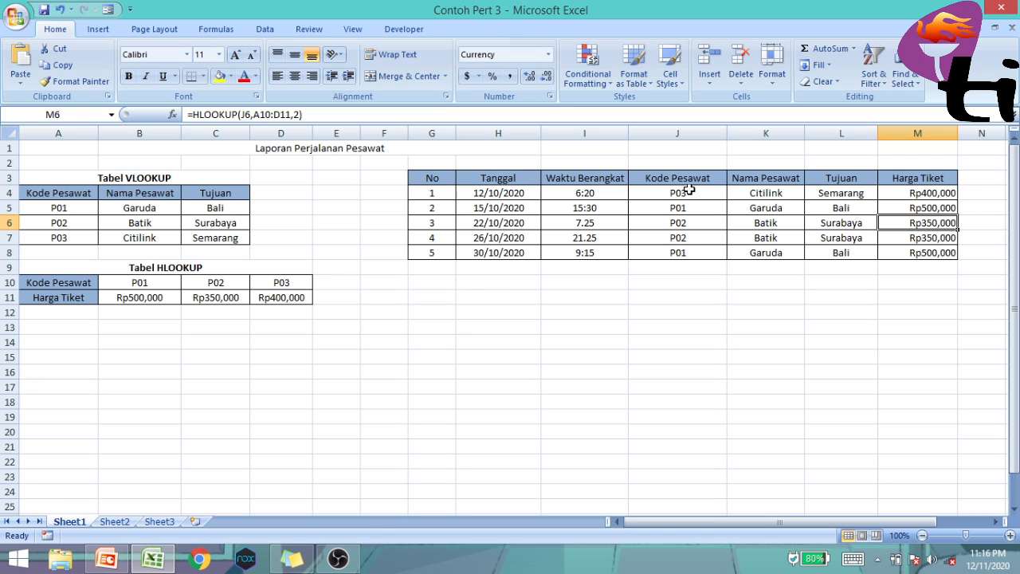
{"action": "left_click", "coordinate": [433, 278]}
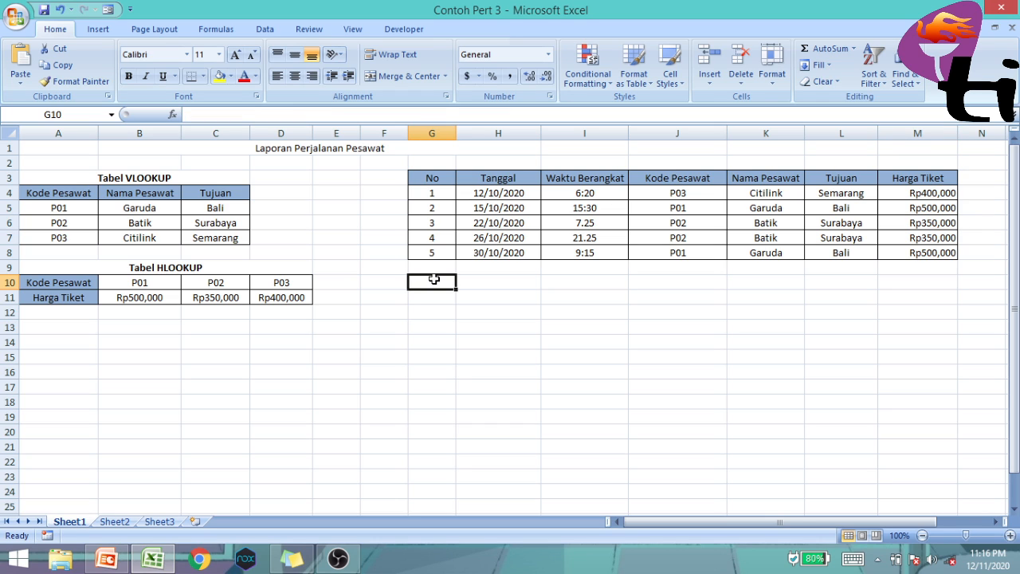